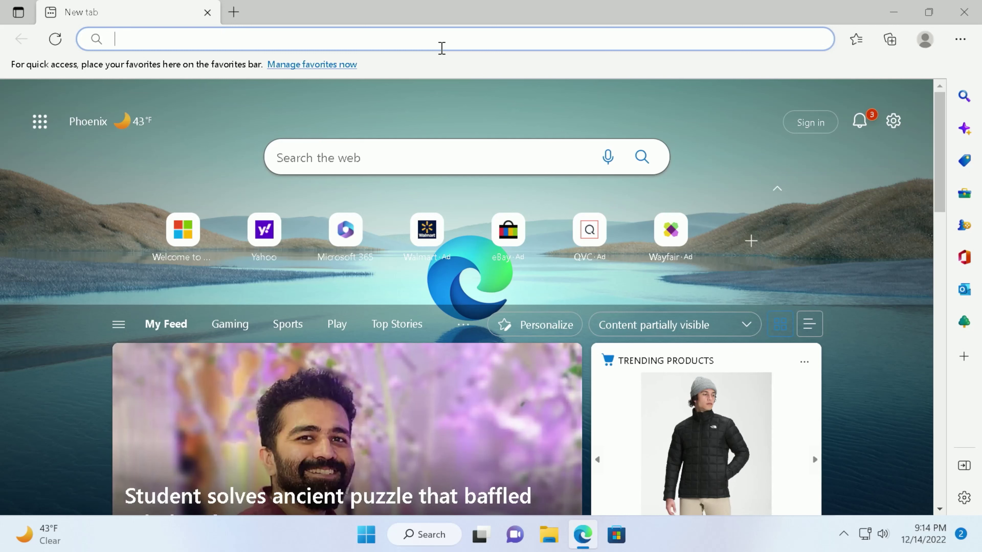
Search the web for "download windows 10" with Bing
text(do)
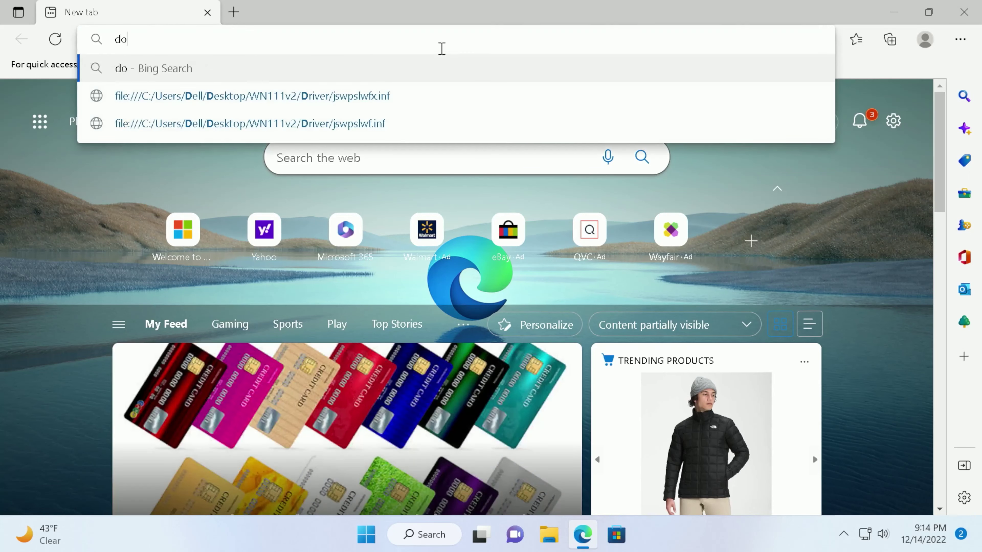
text(wnload win)
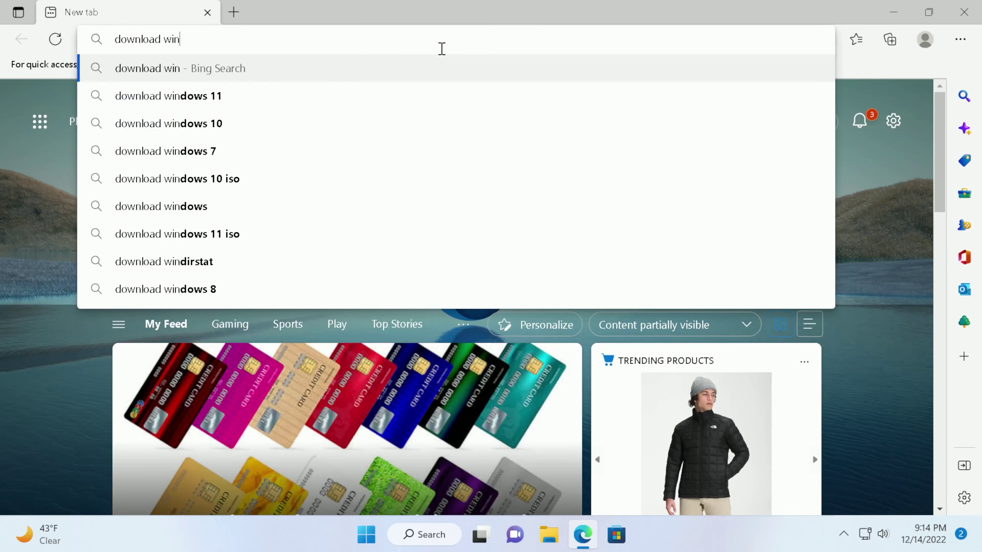
key(BackSpace)
key(BackSpace)
key(BackSpace)
text(windows )
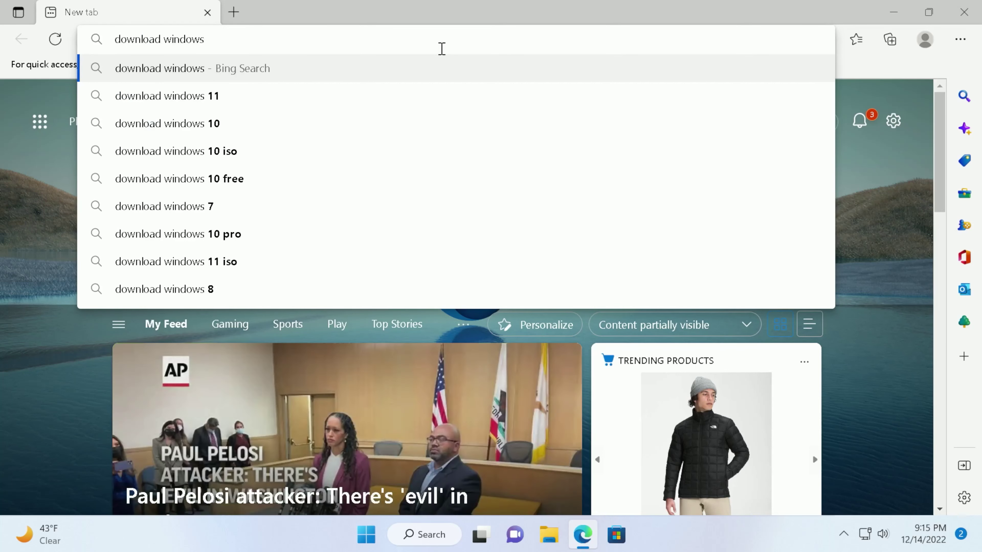
text(10)
key(Return)
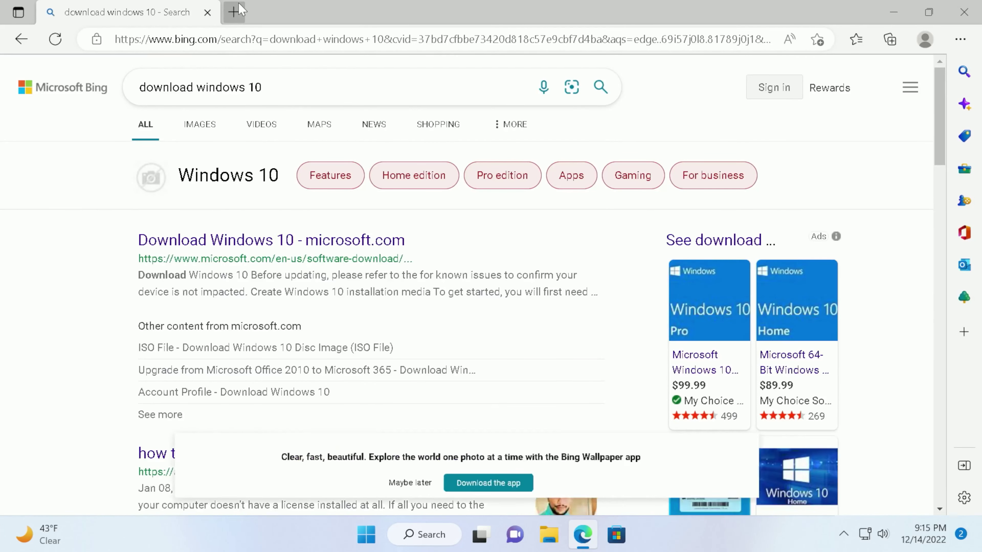
Open google.com in a new browser tab
key(ctrl+t)
click(245, 38)
text(google.c)
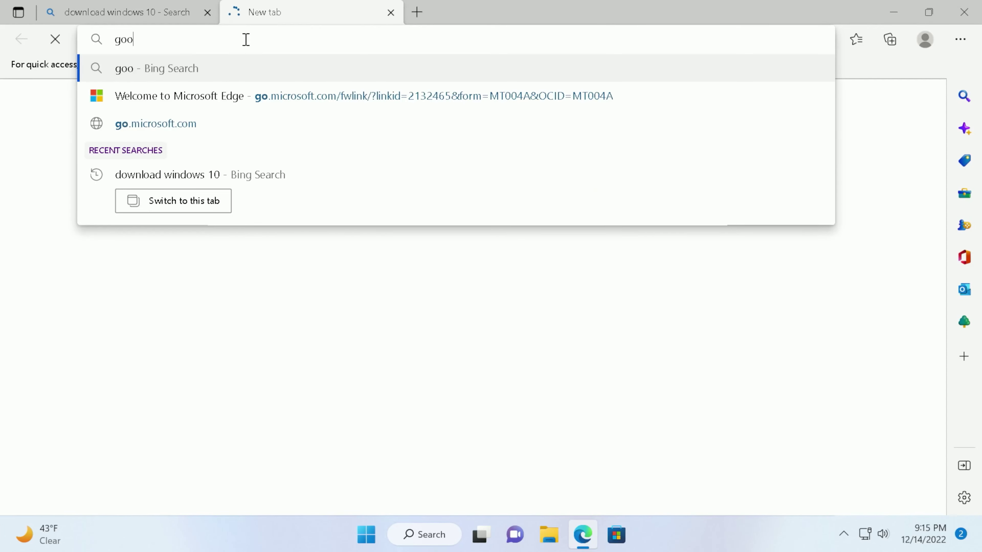
text(om)
key(Return)
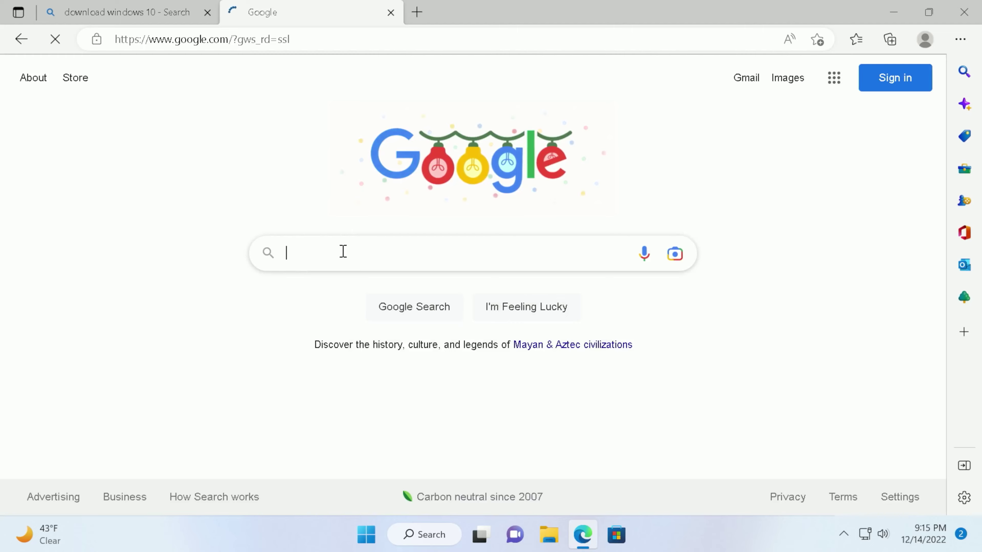
Search Google for "download windows 10"
text(download quibn)
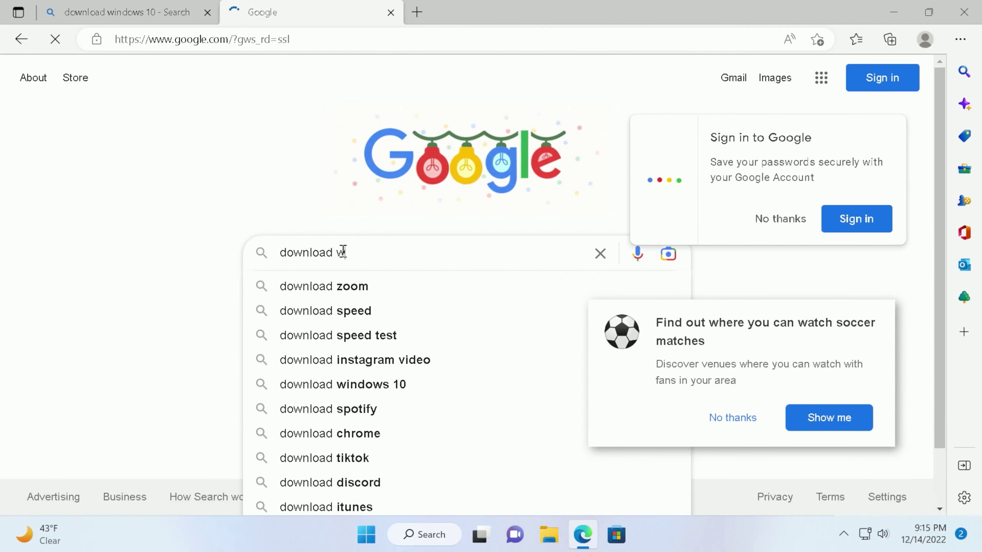
key(BackSpace)
key(BackSpace)
key(BackSpace)
key(BackSpace)
key(BackSpace)
text(w)
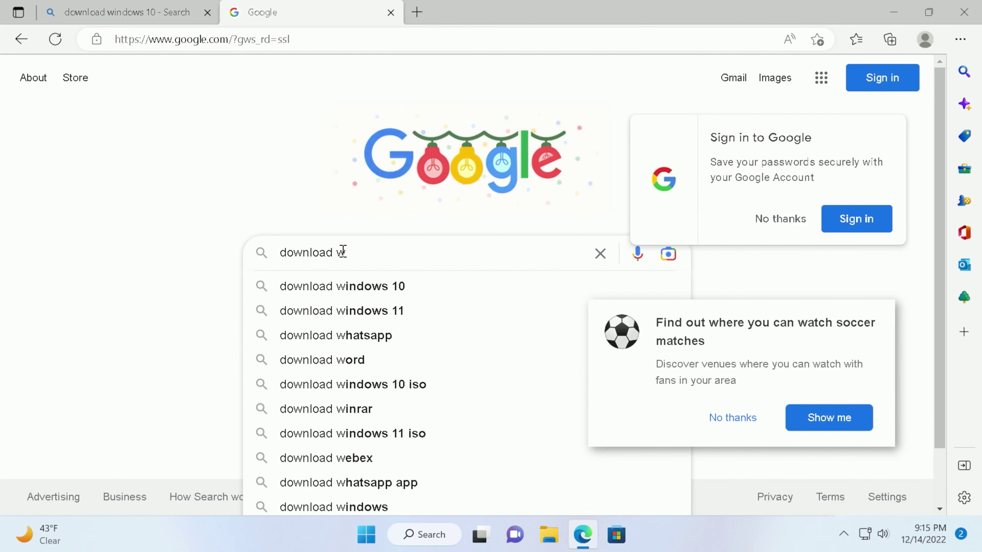
key(Down)
key(Return)
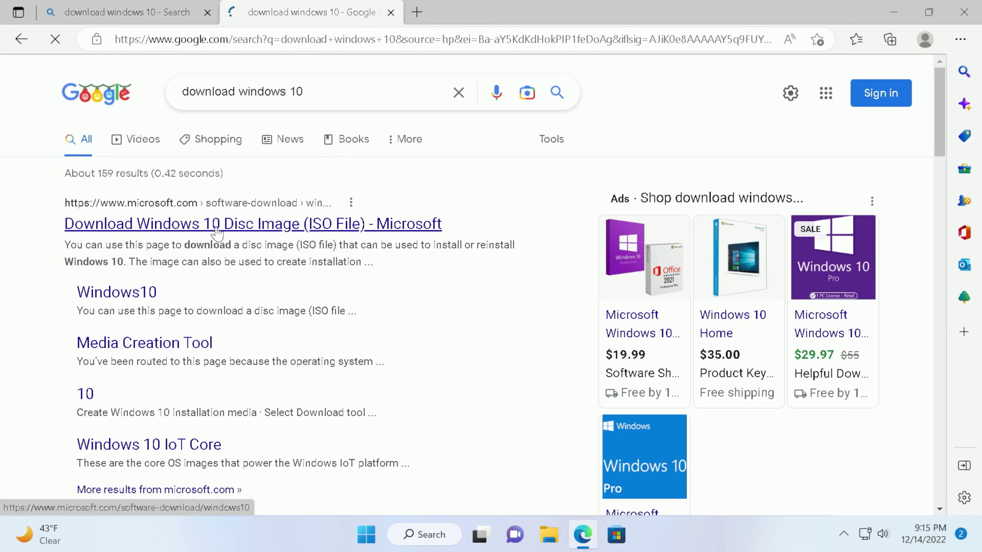
Open Microsoft's Windows 10 download page from the results and download the media creation tool for installation media
click(248, 223)
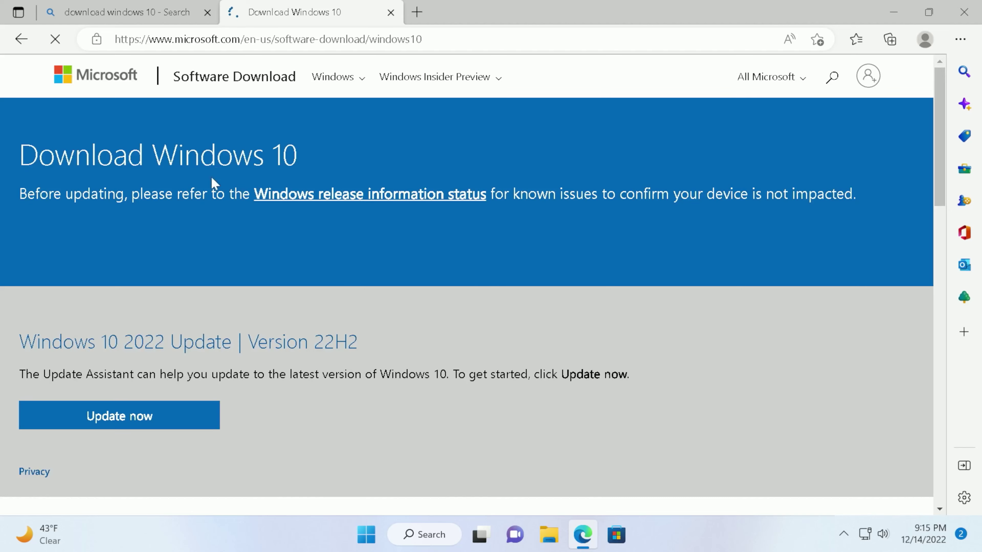
scroll(198, 207, down, 3)
scroll(198, 207, down, 4)
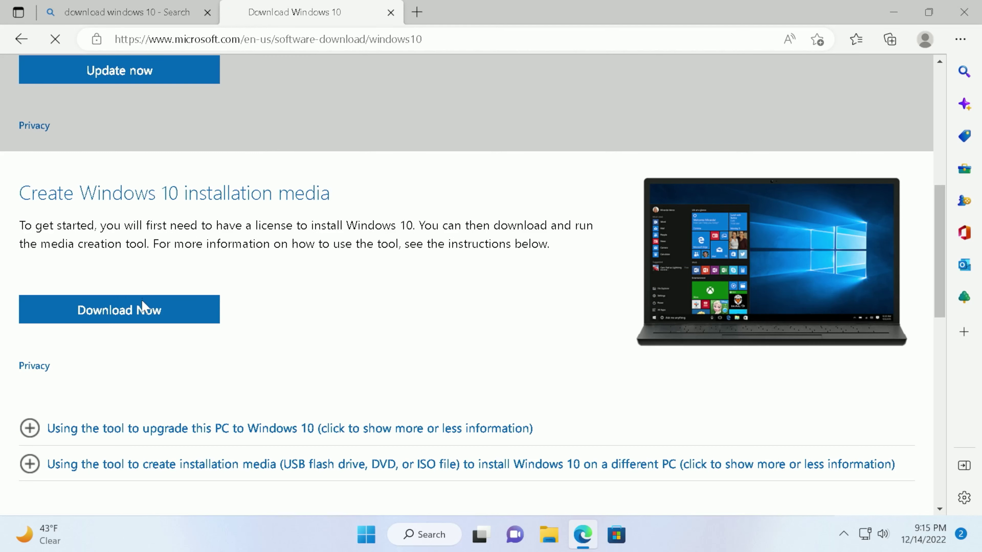
click(143, 316)
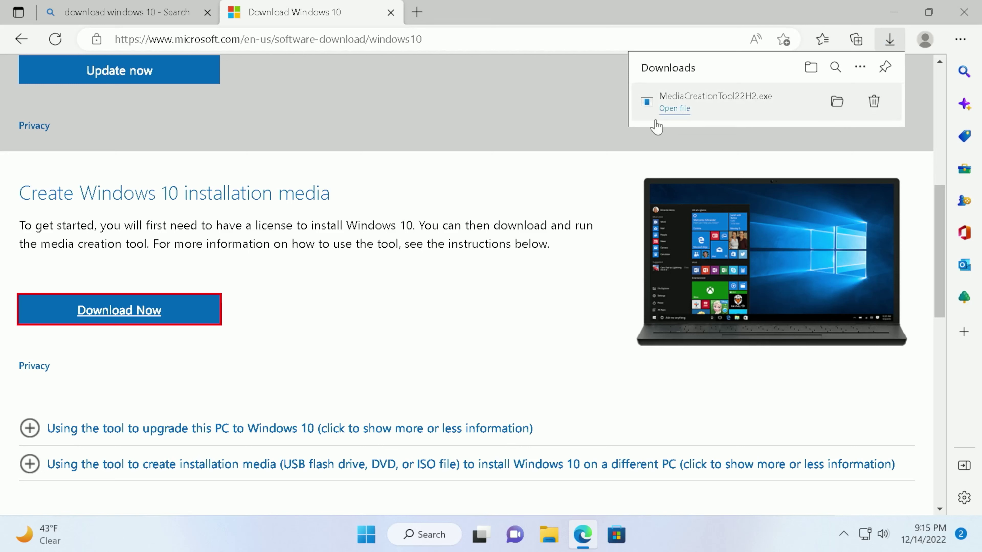
Run the downloaded MediaCreationTool22H2.exe, allow it to make changes to the device, and minimize the browser
click(673, 109)
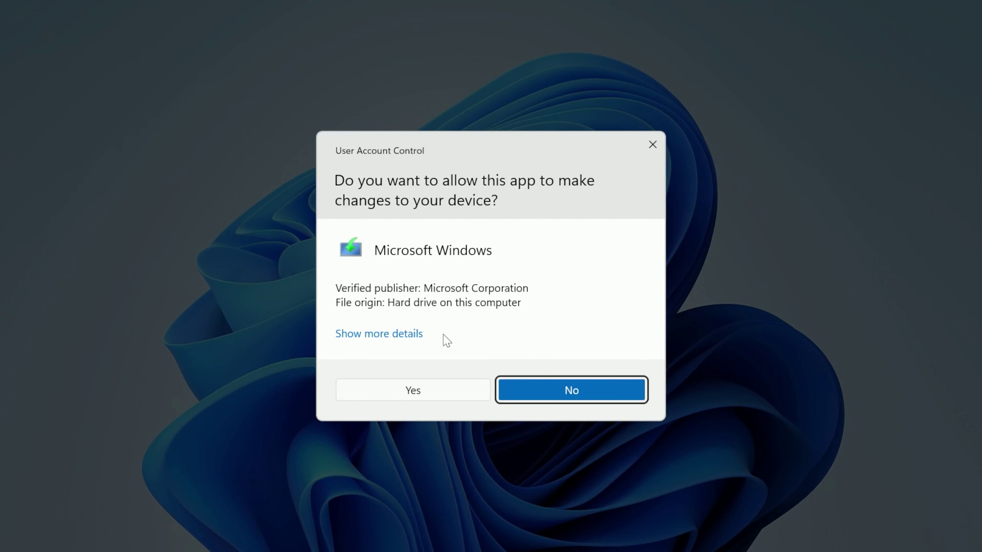
click(438, 394)
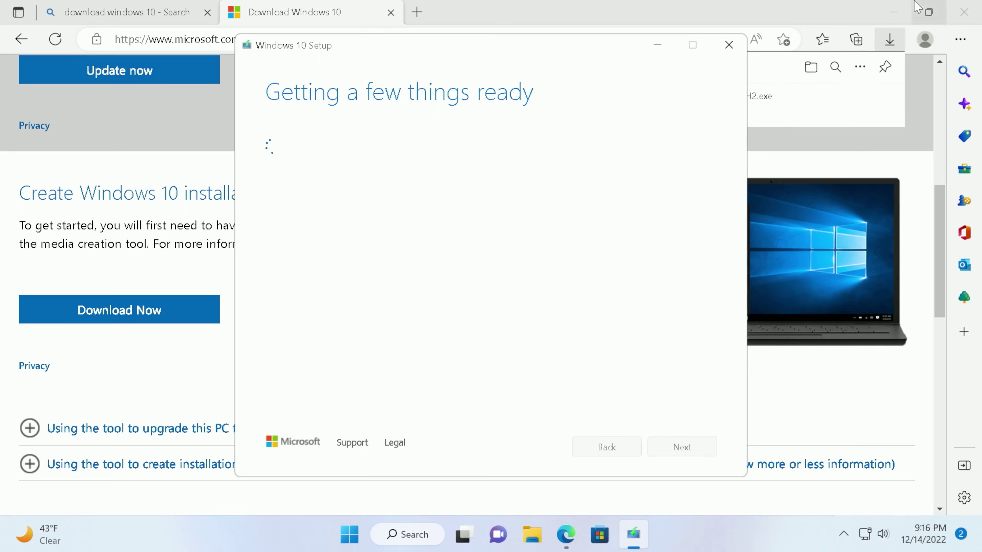
click(902, 11)
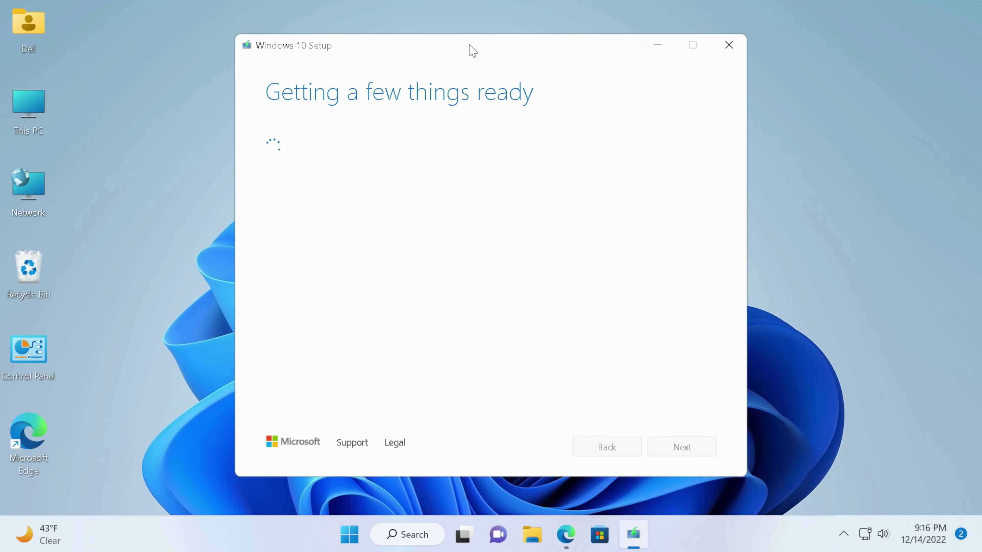
Open the properties of the ESD-USB (D:) drive from This PC
double_click(24, 113)
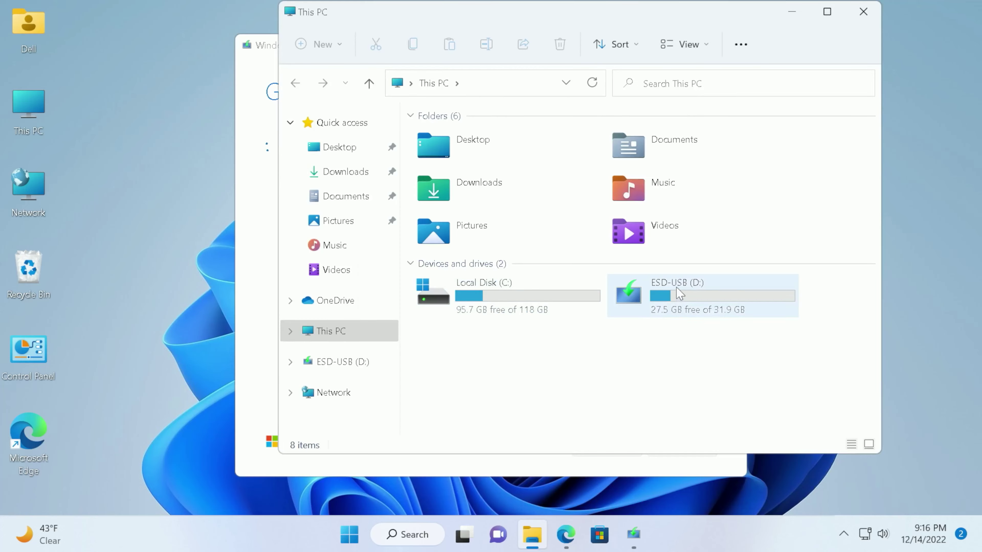
click(674, 292)
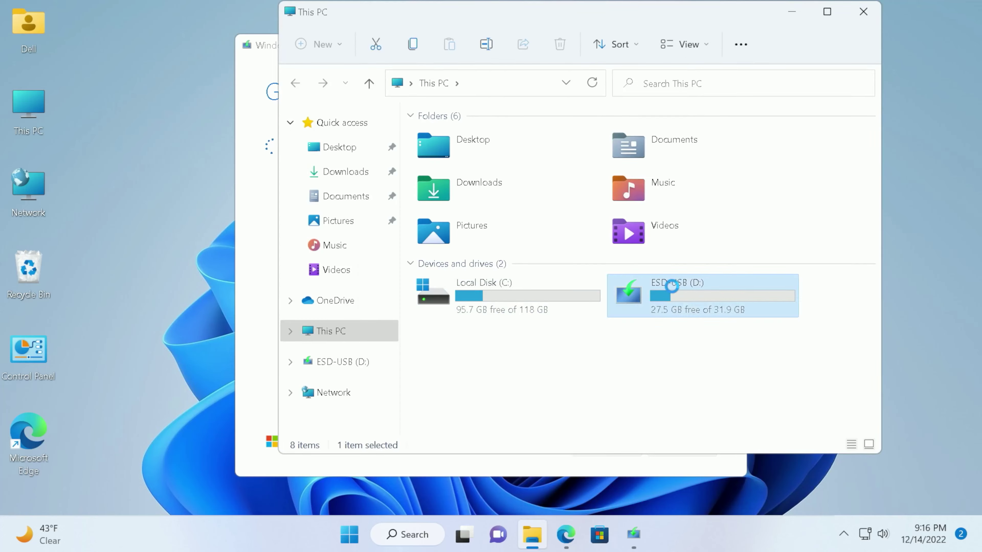
right_click(675, 299)
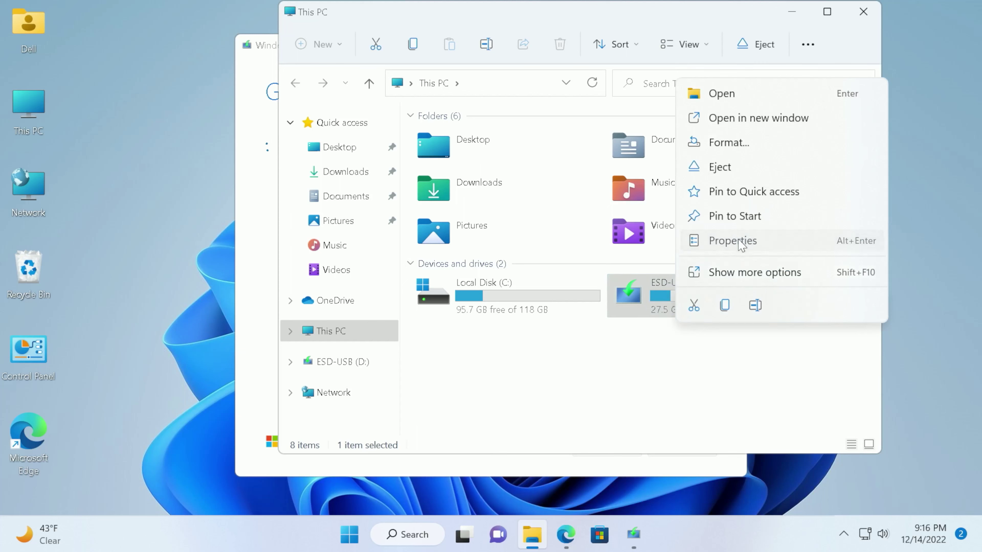
click(726, 241)
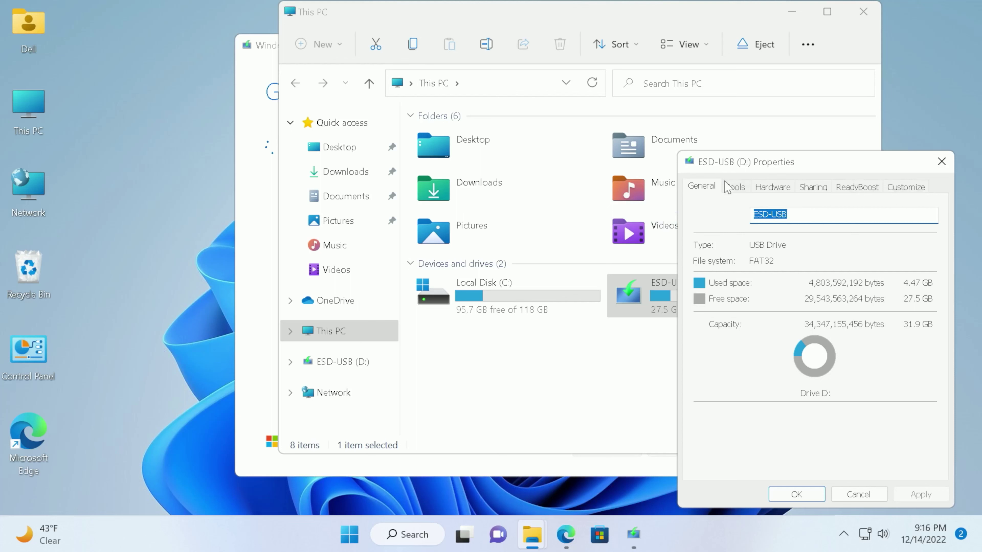
Examine the USB drive's sharing and hardware properties, select VendorCo ProductCode USB Device, and put the drive windows away
click(912, 188)
click(852, 188)
click(806, 188)
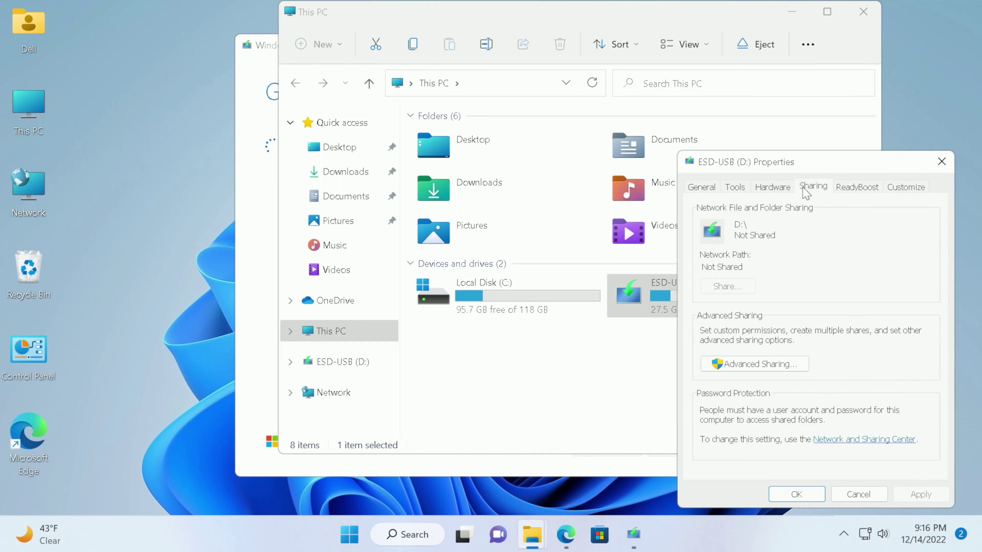
click(757, 188)
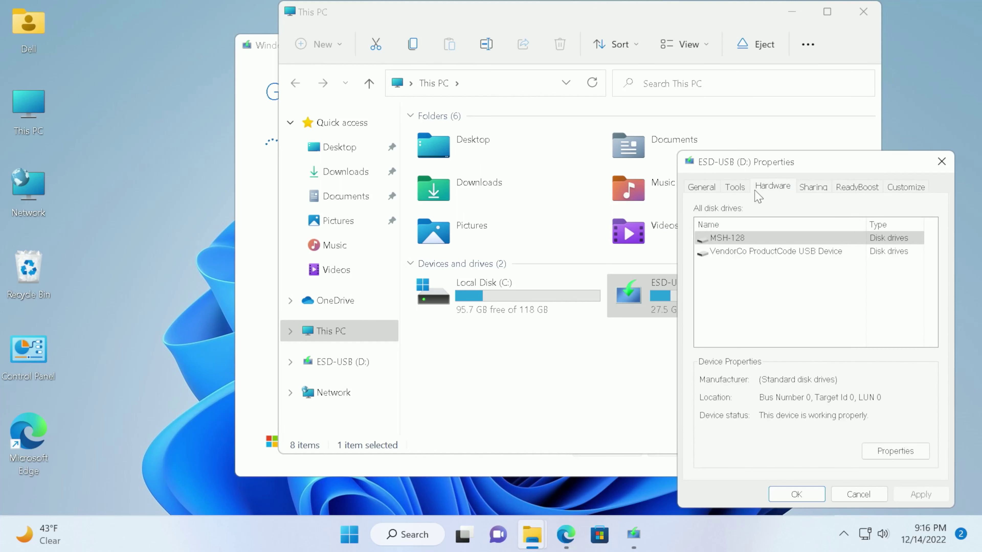
click(745, 253)
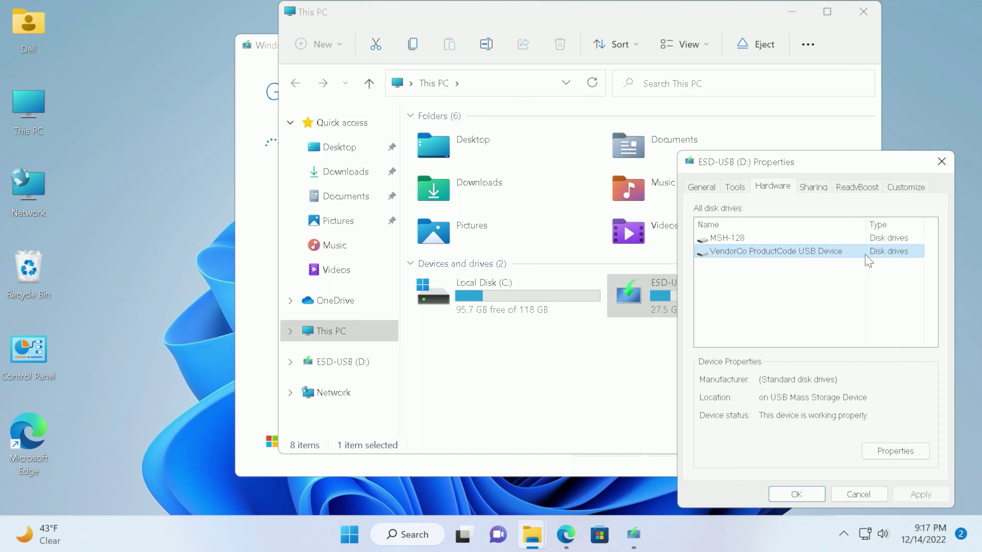
click(818, 499)
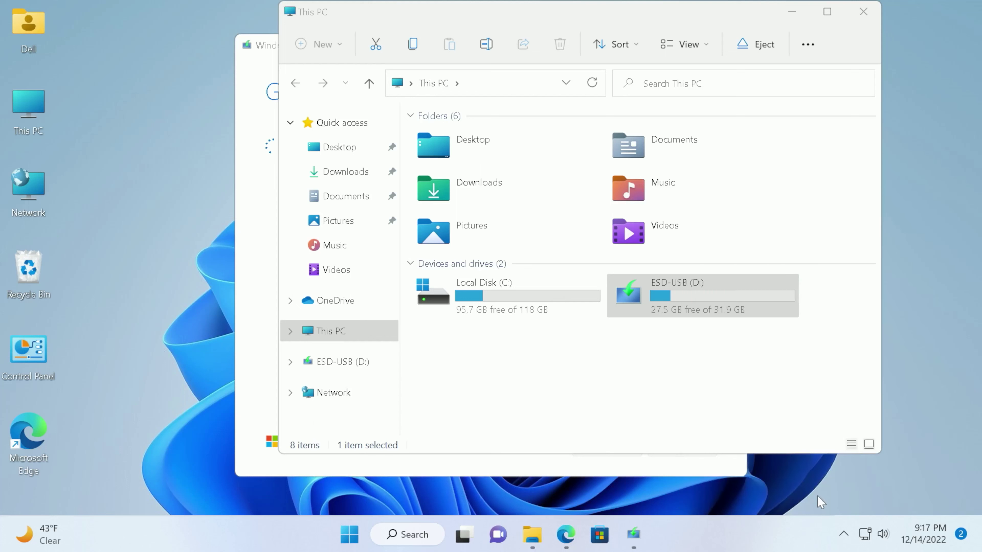
click(791, 12)
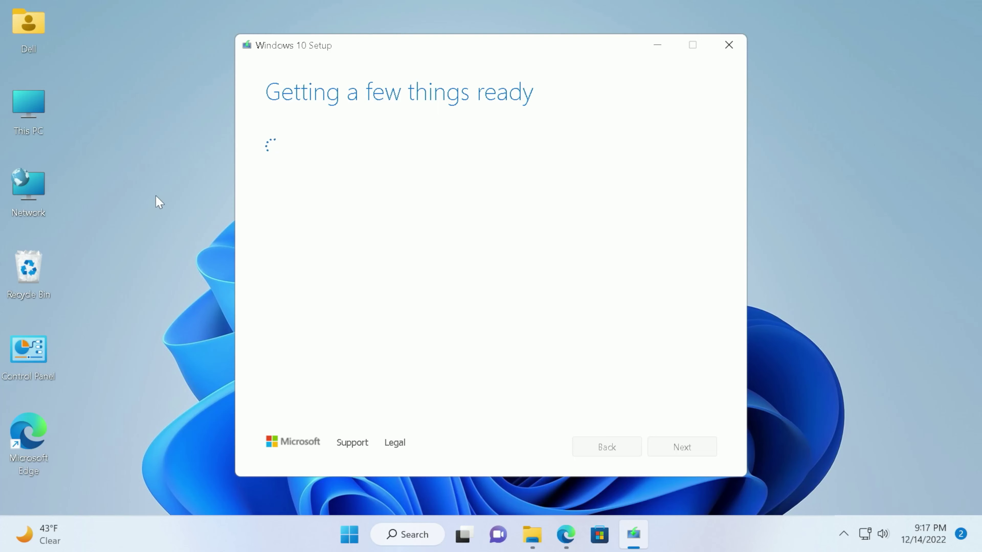
click(160, 202)
click(315, 198)
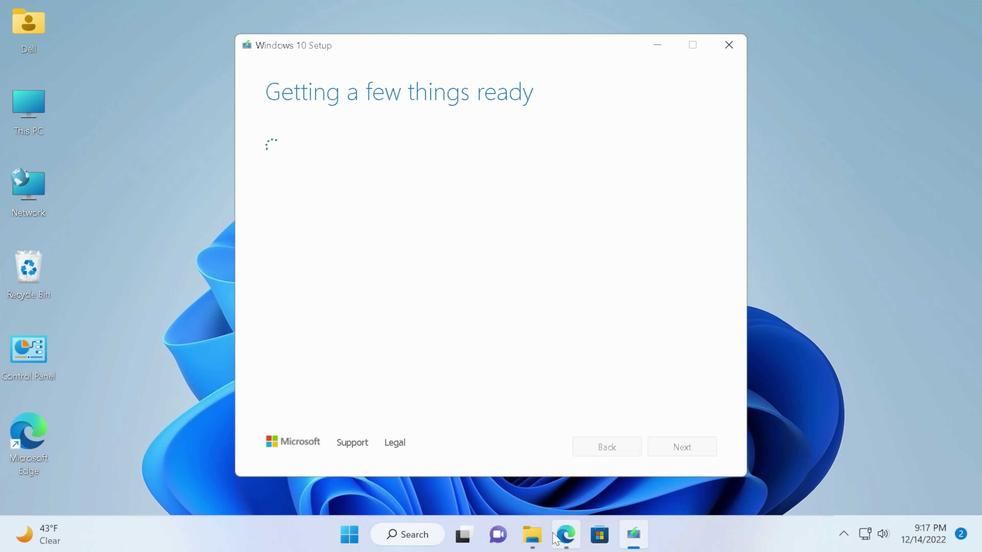
Switch to Microsoft Edge and search for "rufus" in a new tab
mouse_move(564, 534)
click(575, 541)
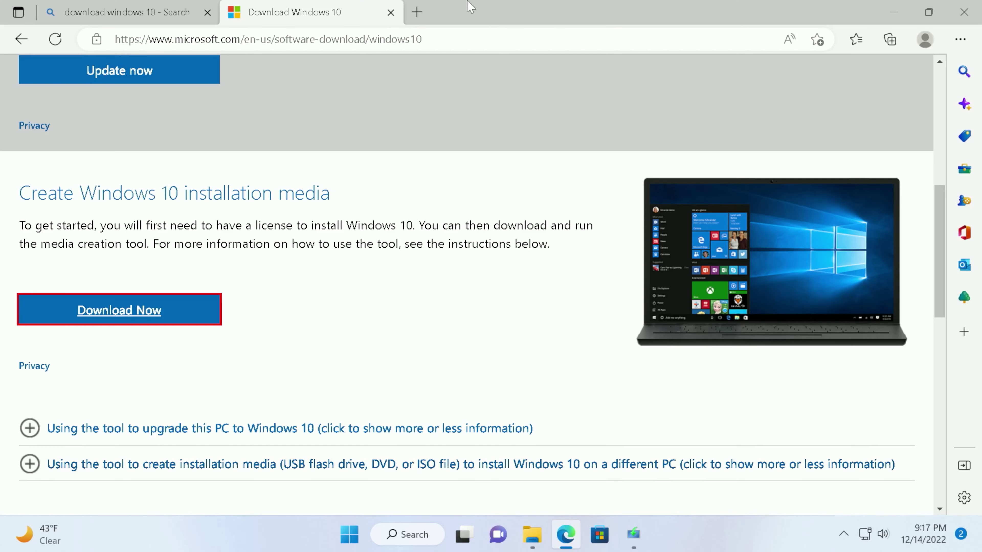
click(415, 13)
text(rufus)
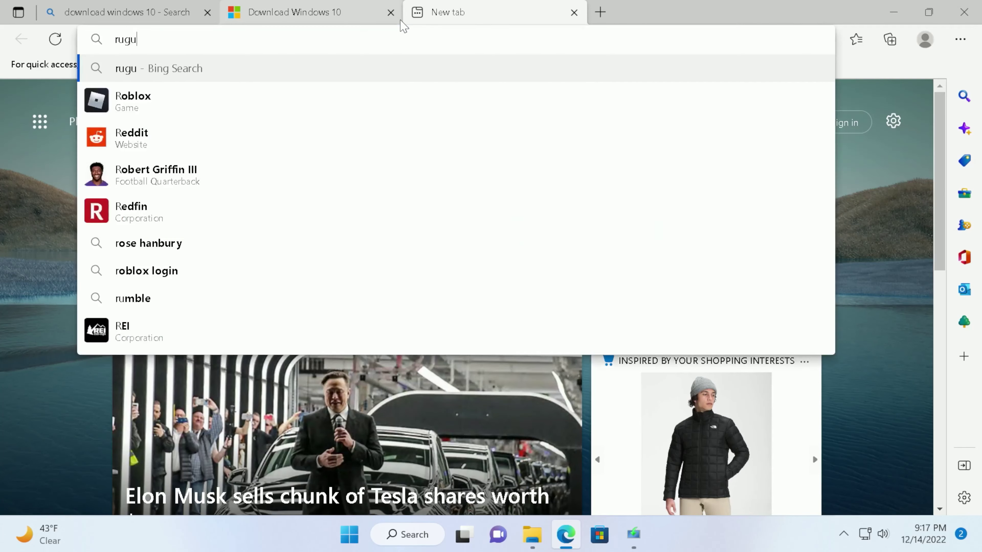
key(Return)
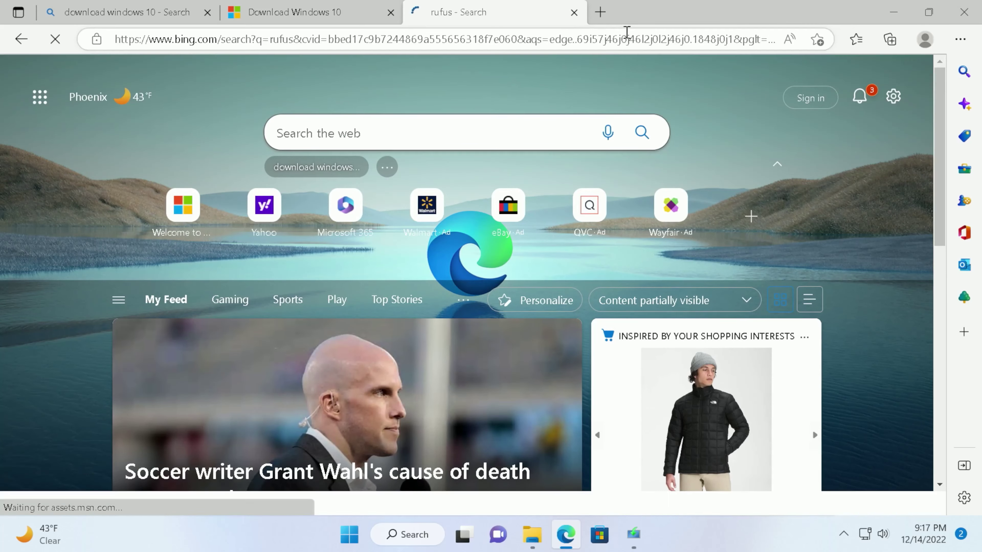
Look through the Rufus search results and open the Rufus Downloads page on rufus.ie
scroll(328, 191, down, 5)
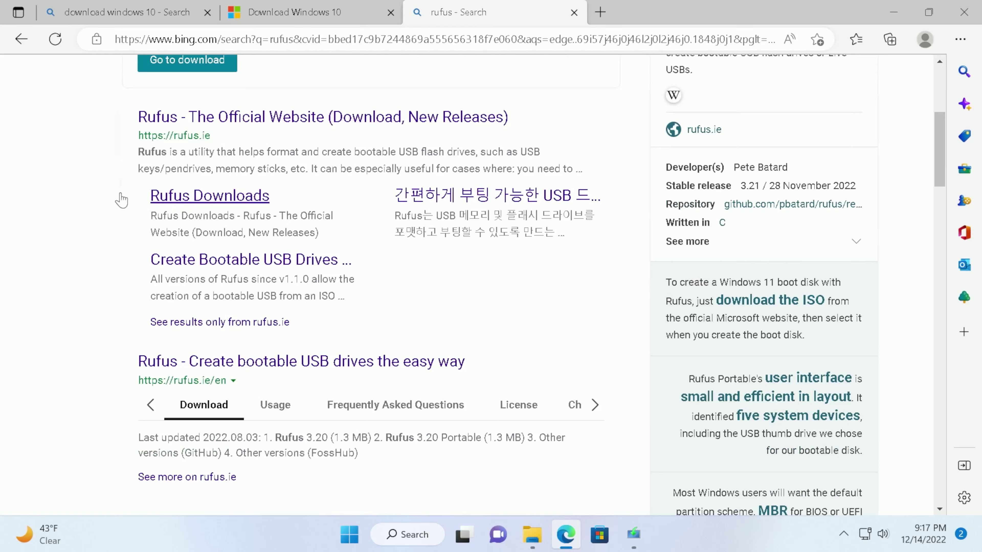
scroll(243, 155, up, 5)
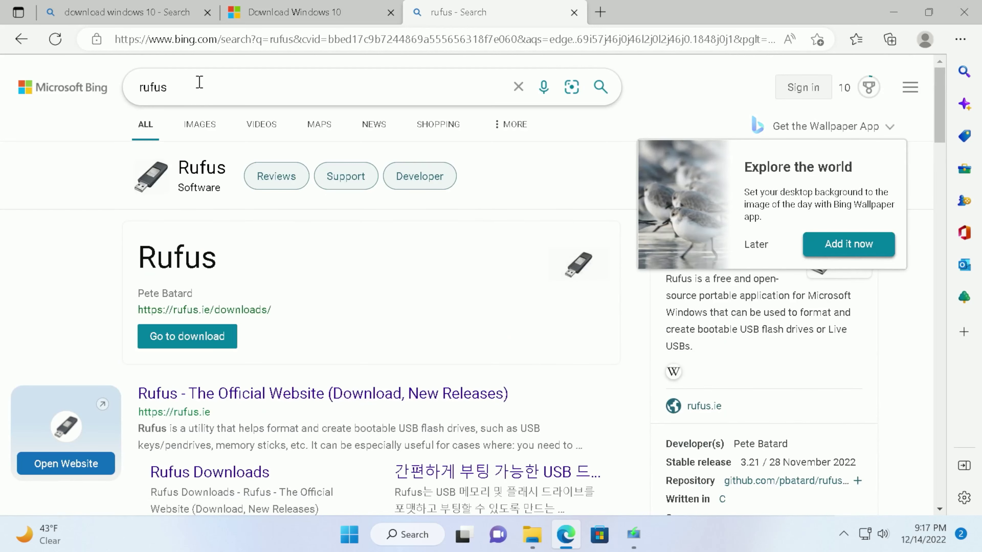
scroll(234, 123, down, 6)
click(233, 128)
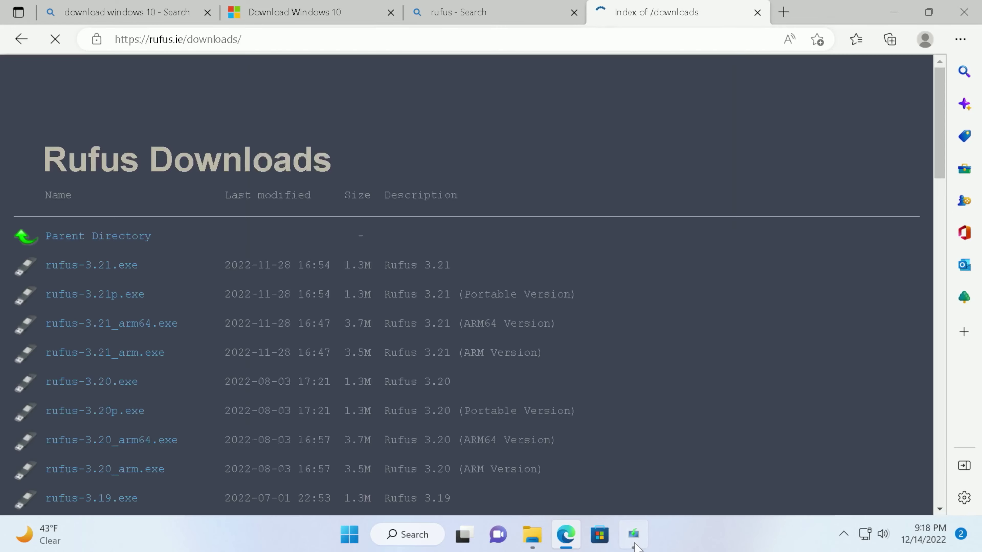
Check the Windows 10 Setup progress, request the rufus-3.21.exe download, and dismiss the advertisement
click(633, 537)
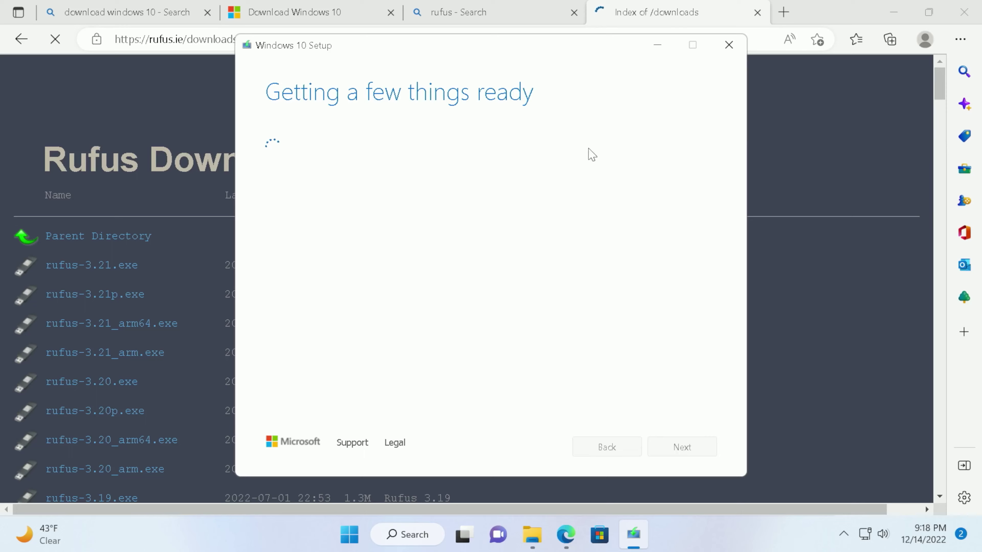
click(819, 96)
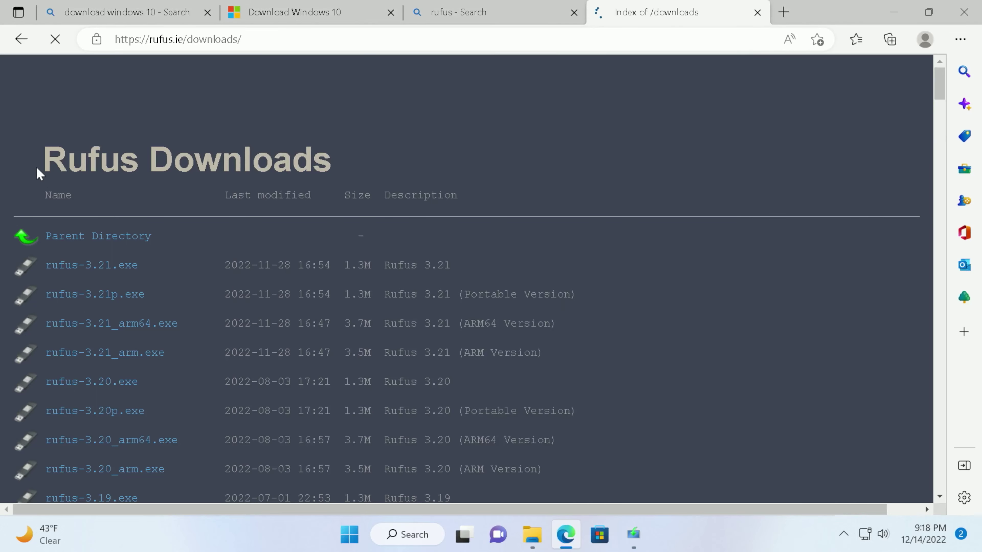
click(93, 267)
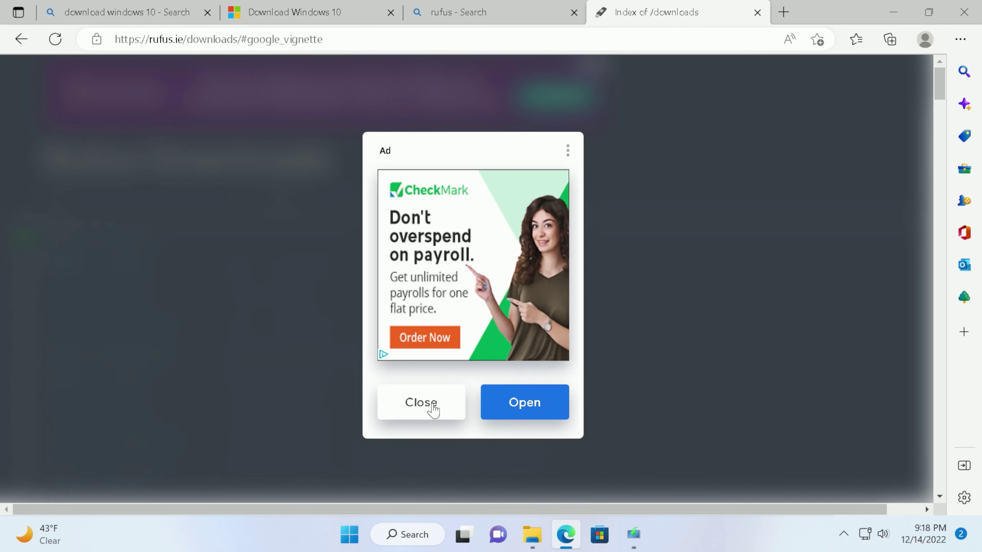
click(432, 407)
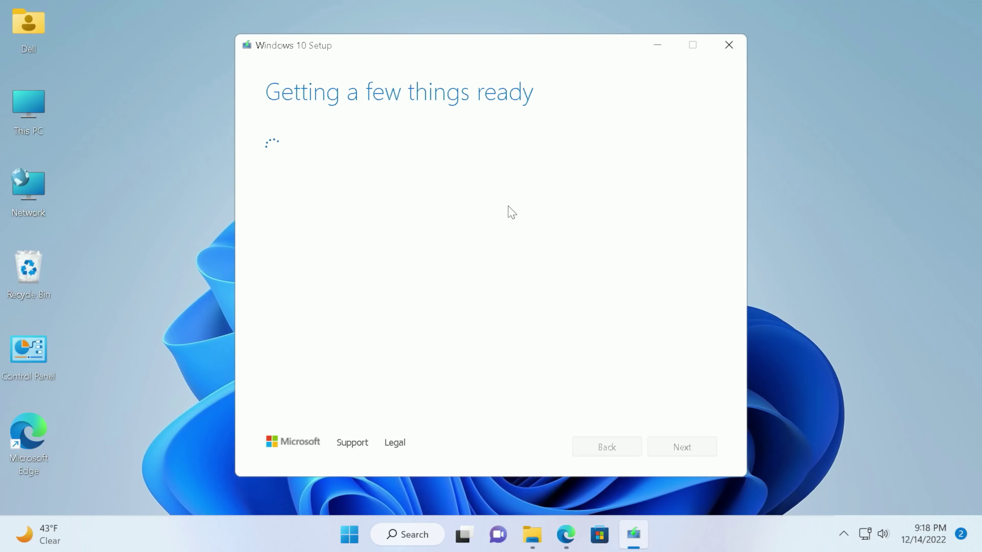
Open This PC in File Explorer, check on the Windows 10 Setup window, and go to the Downloads folder
double_click(4, 113)
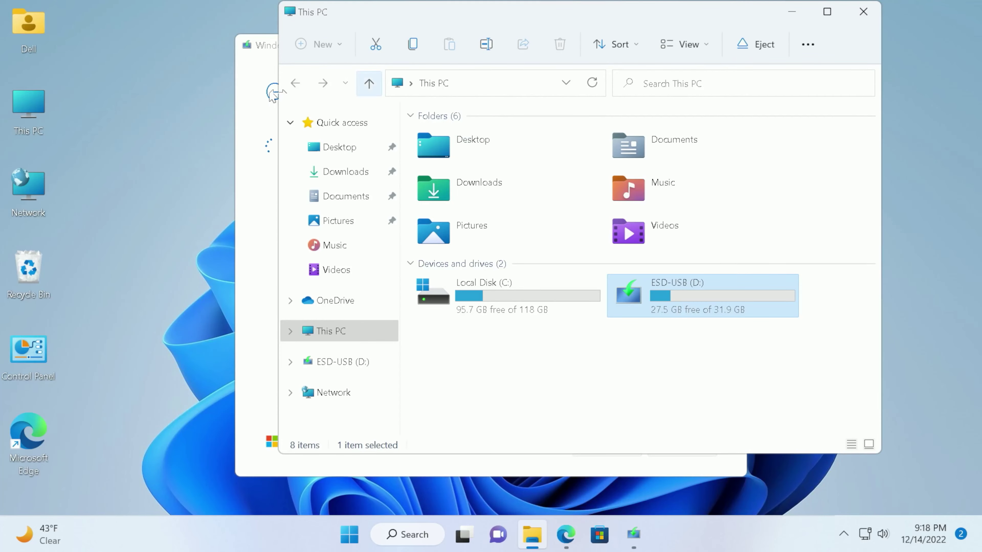
click(243, 92)
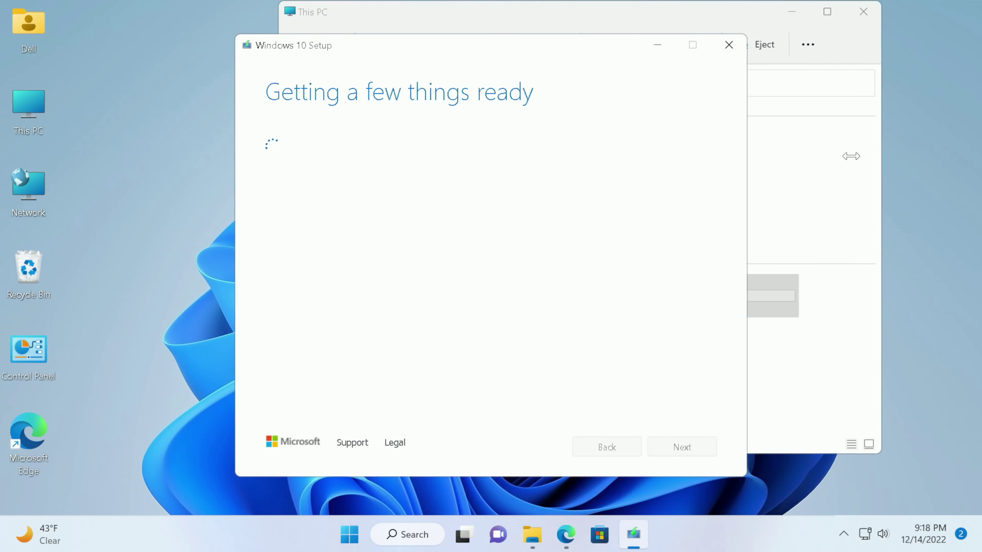
click(817, 367)
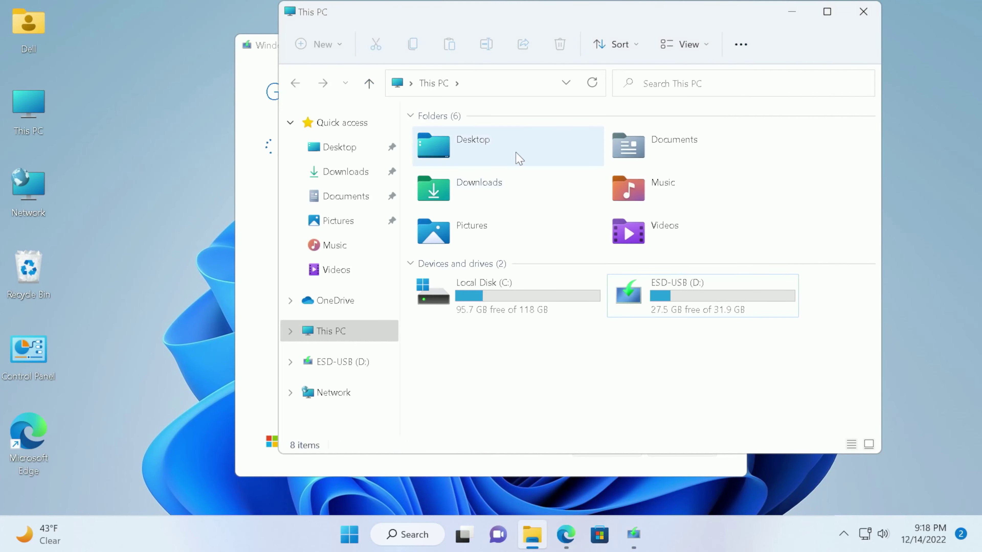
double_click(500, 186)
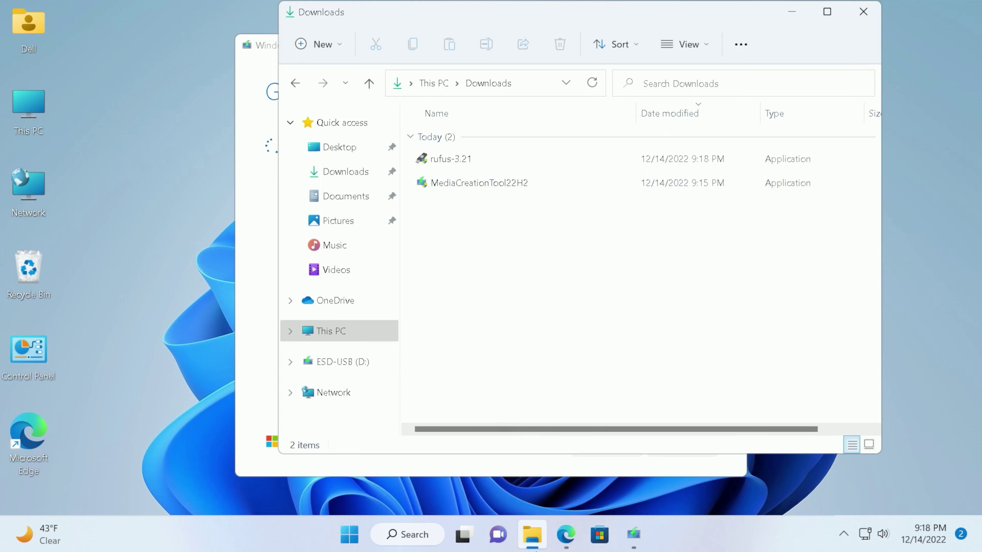
mouse_move(536, 538)
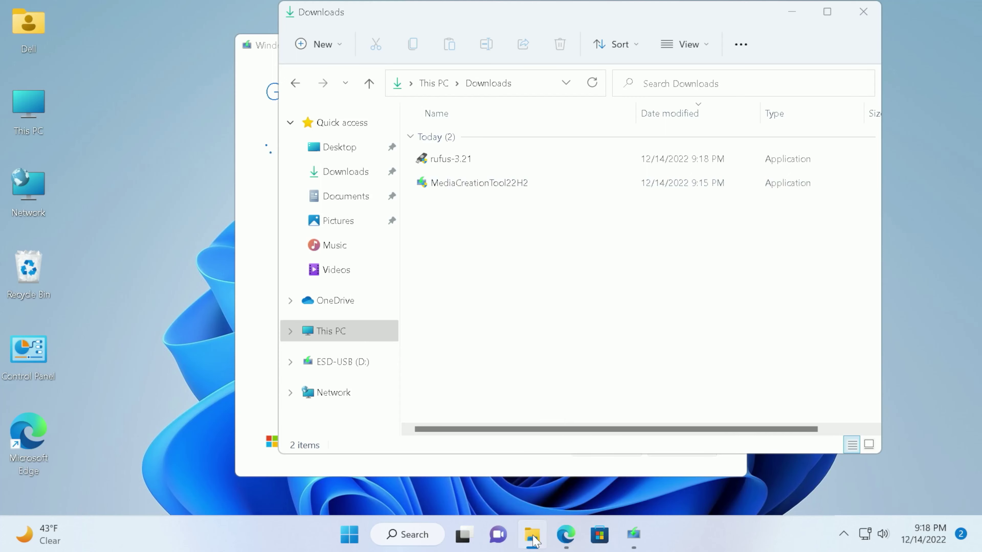
click(533, 538)
click(533, 538)
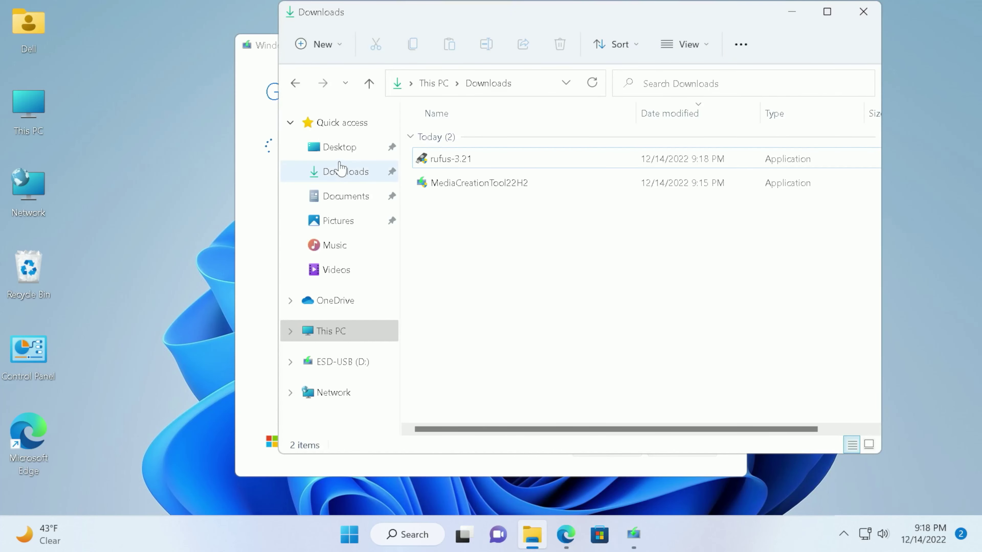
click(342, 172)
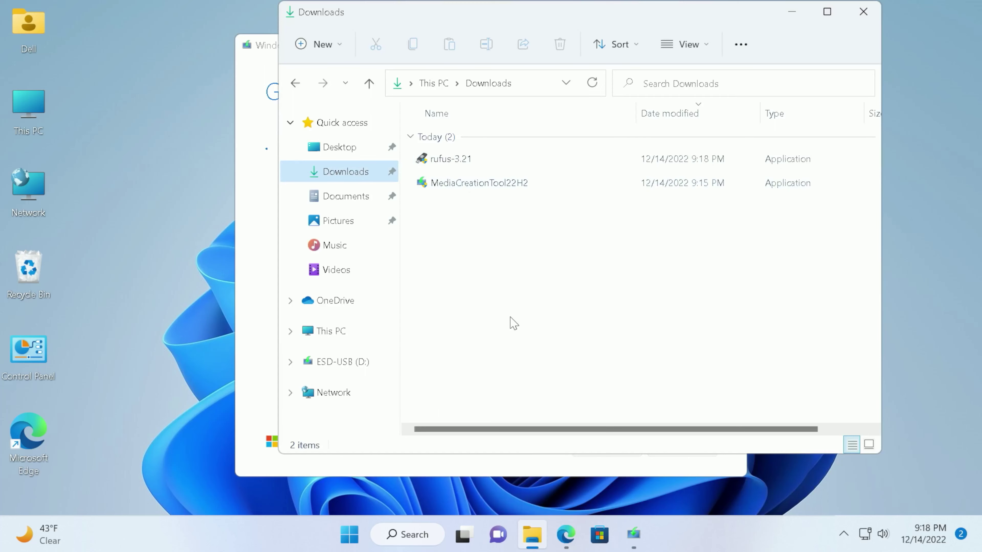
Run rufus-3.21 with permission to make changes, allow its online update checks, and reposition the Rufus window
click(457, 162)
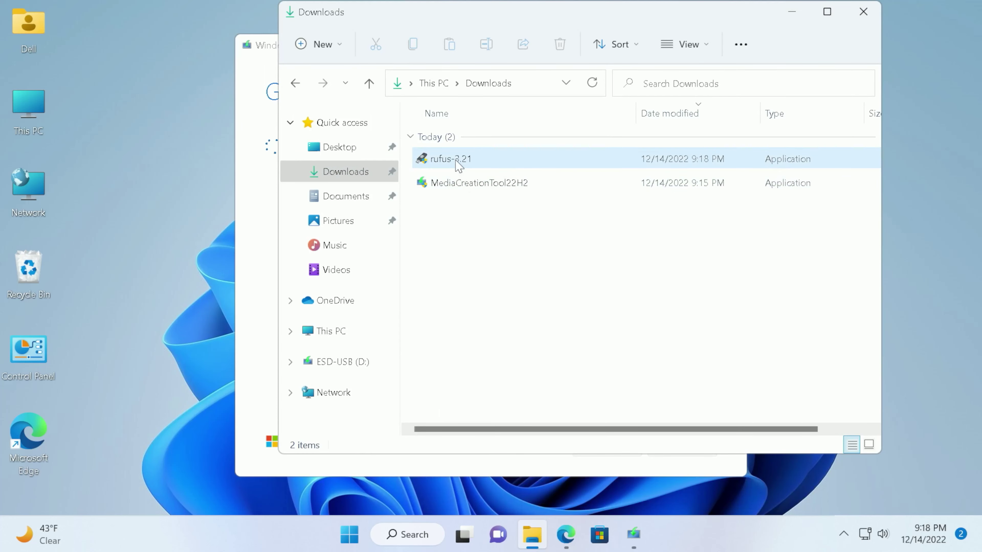
double_click(458, 163)
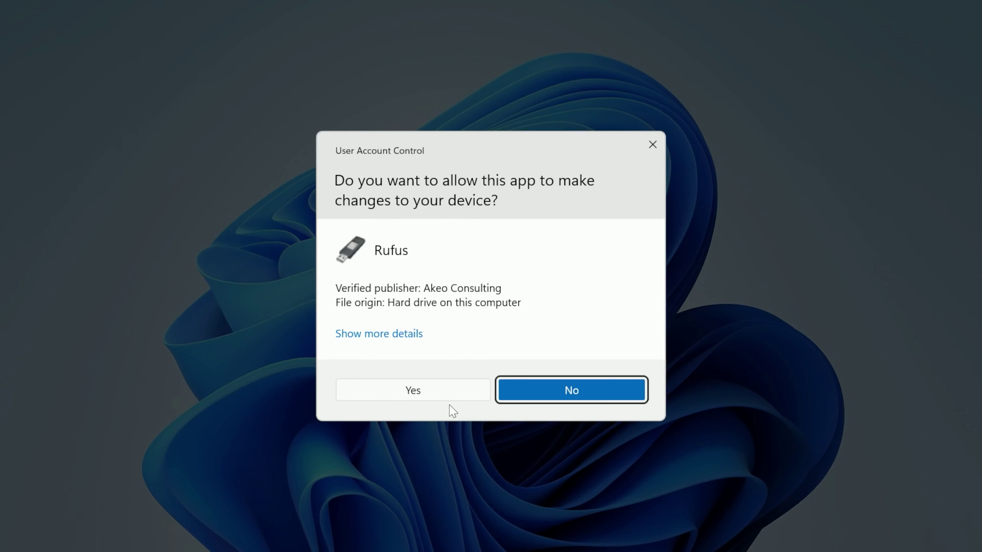
click(454, 393)
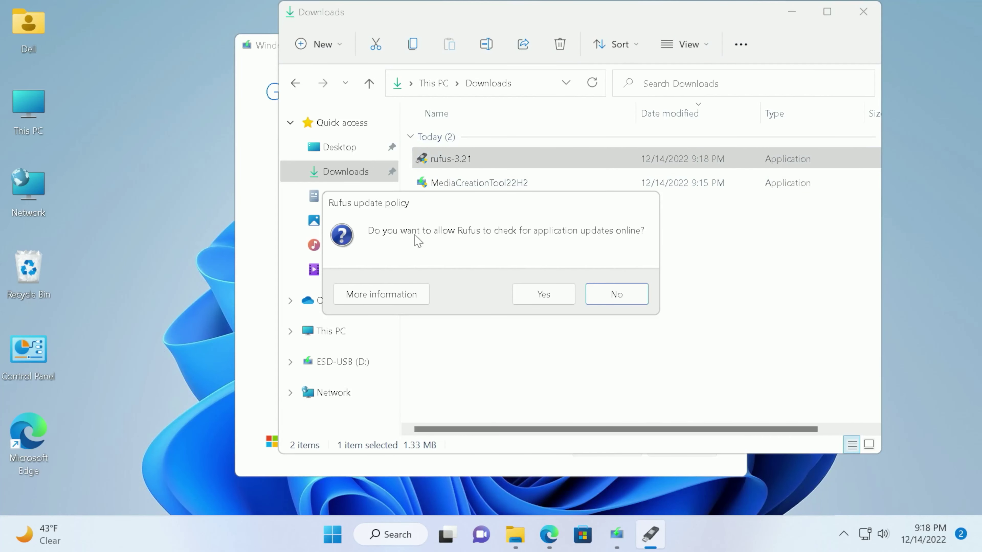
click(543, 295)
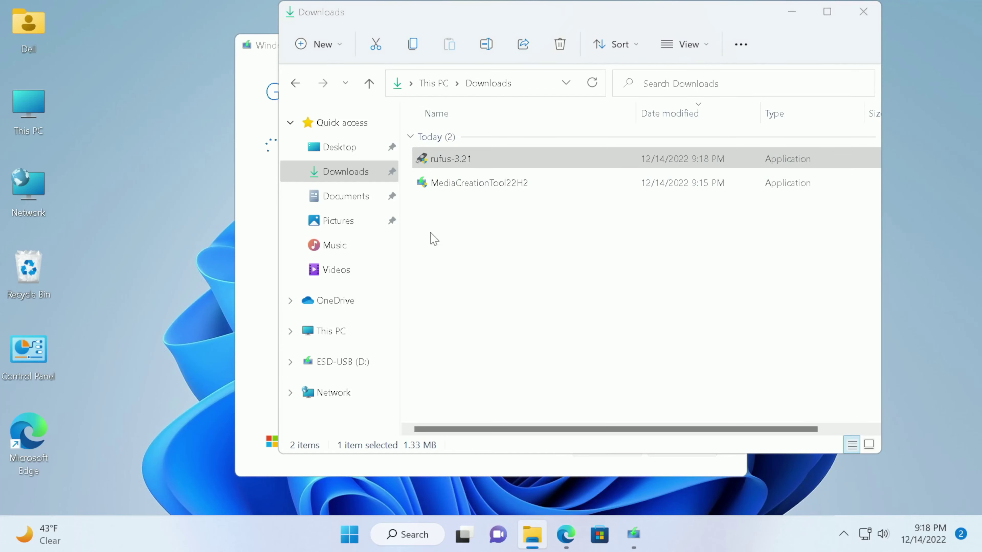
drag(480, 12, 637, 45)
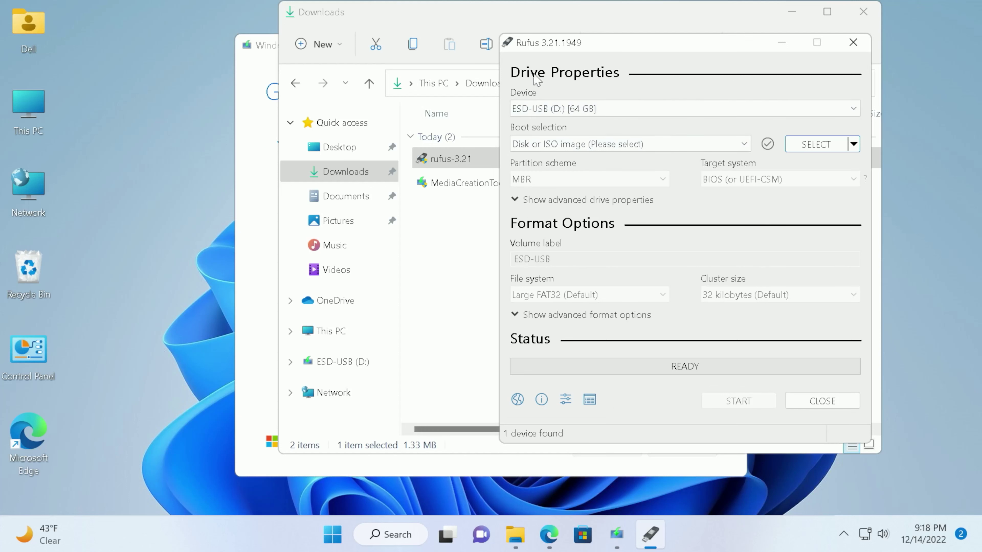
Return to Windows 10 Setup and accept the Microsoft software license terms
click(256, 143)
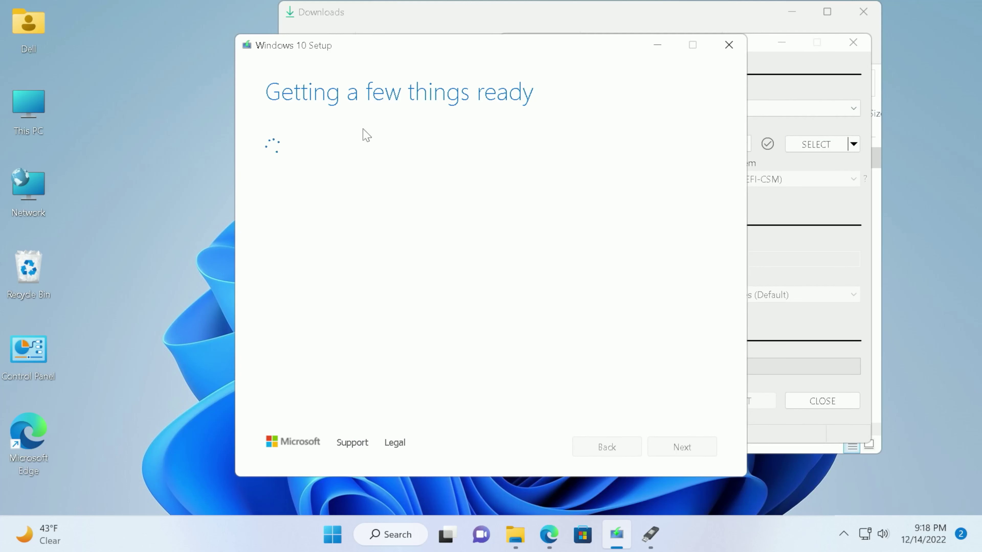
click(780, 59)
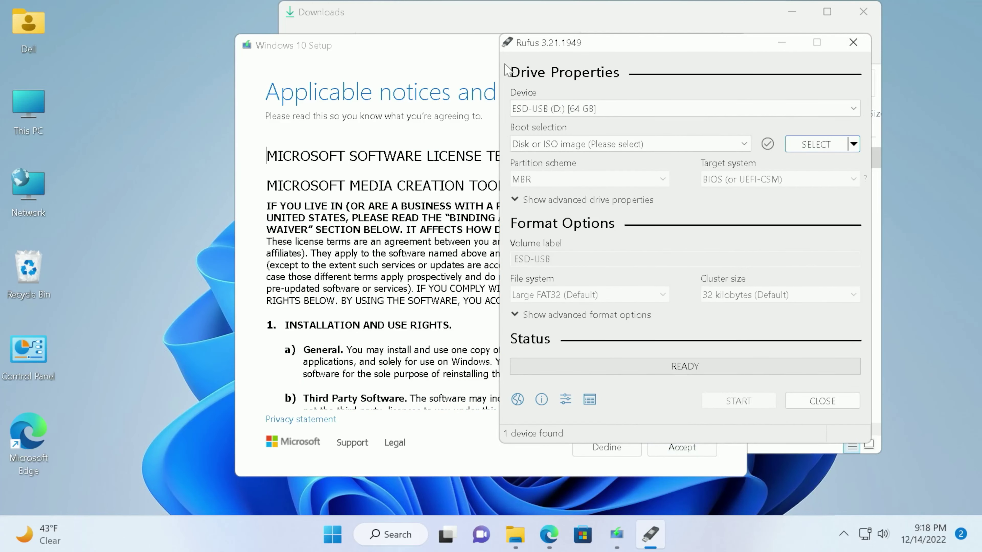
click(372, 140)
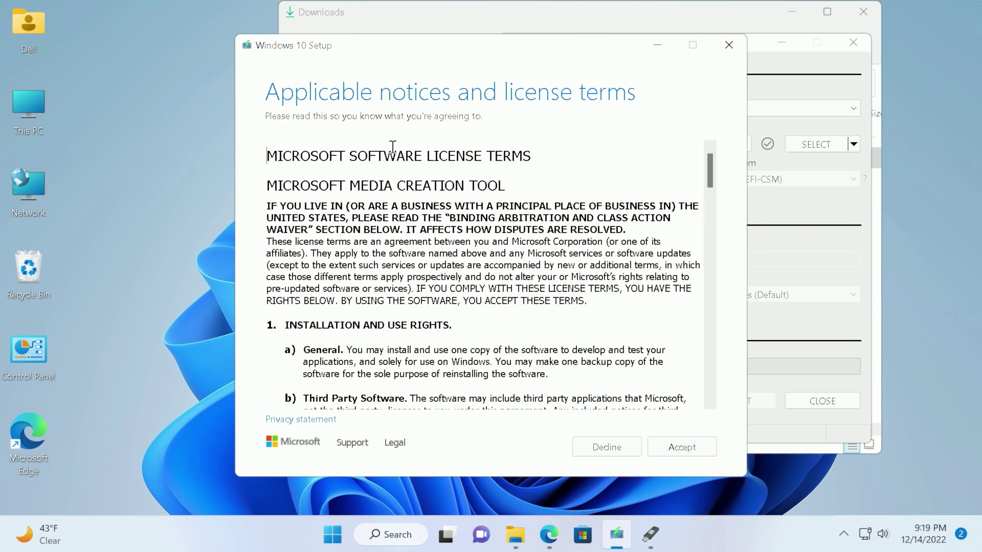
click(680, 448)
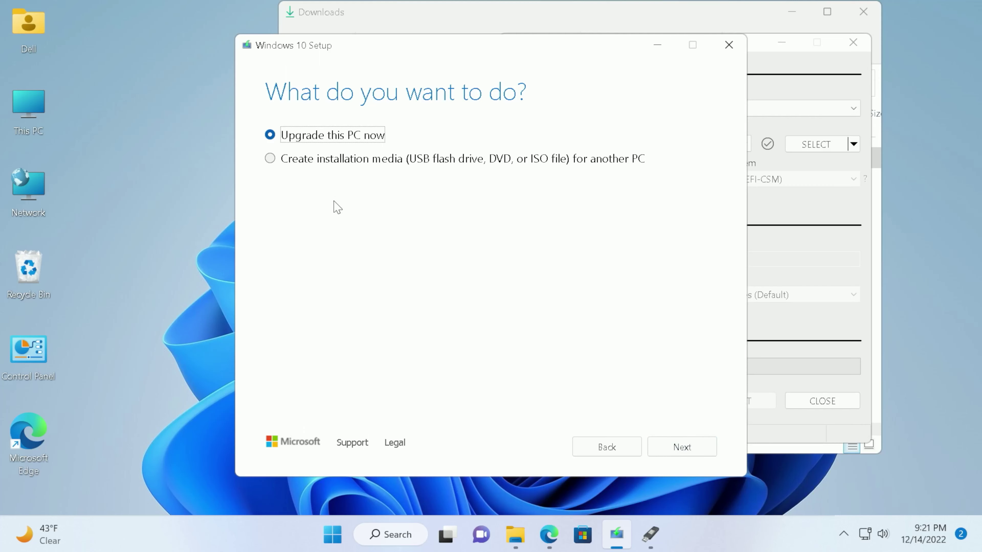
Choose to create installation media for another PC, keeping the recommended language, edition and architecture and USB flash drive as the media
click(344, 157)
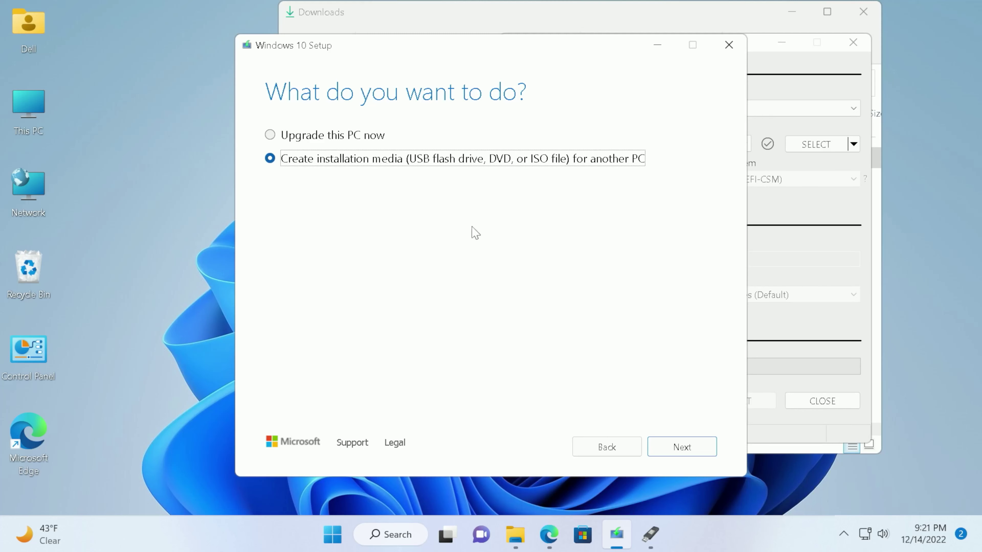
click(673, 453)
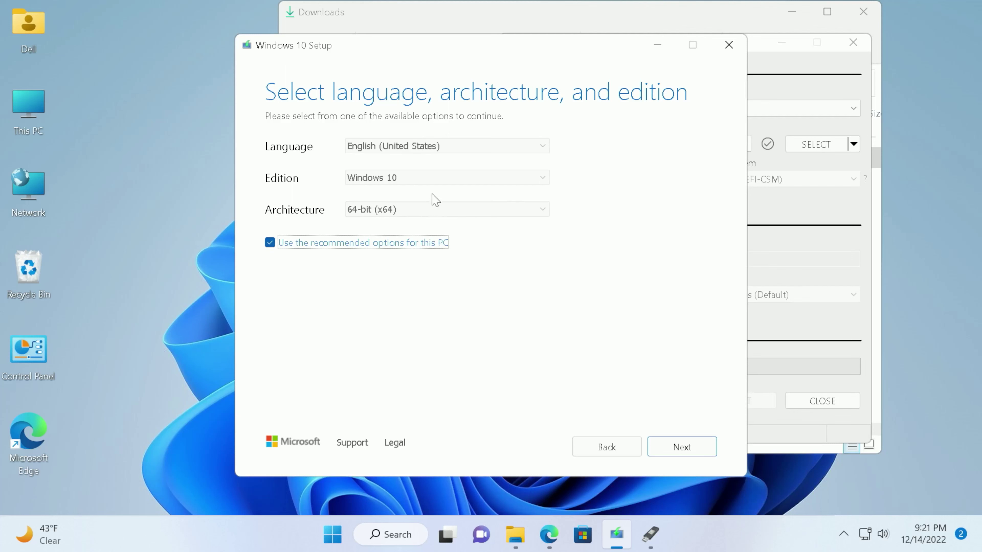
click(681, 449)
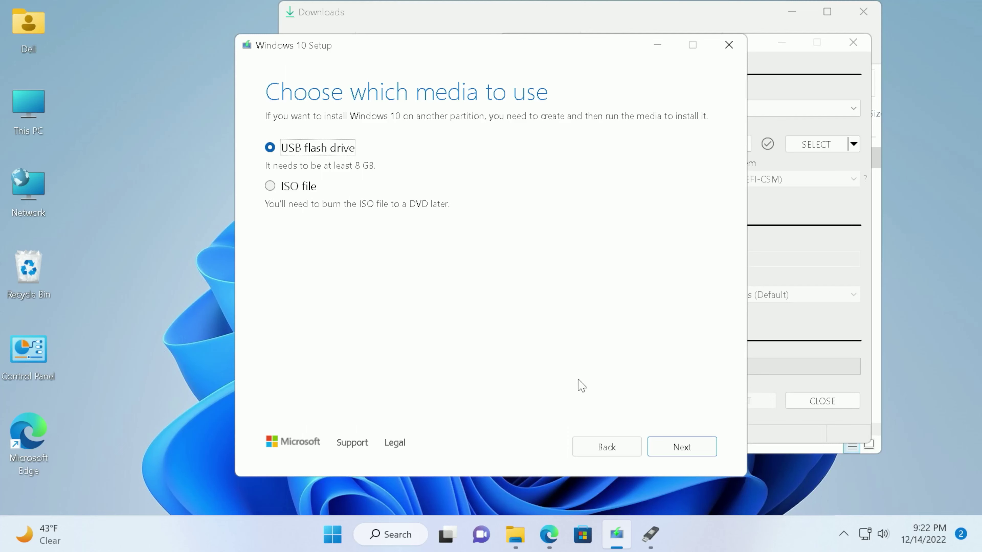
click(662, 448)
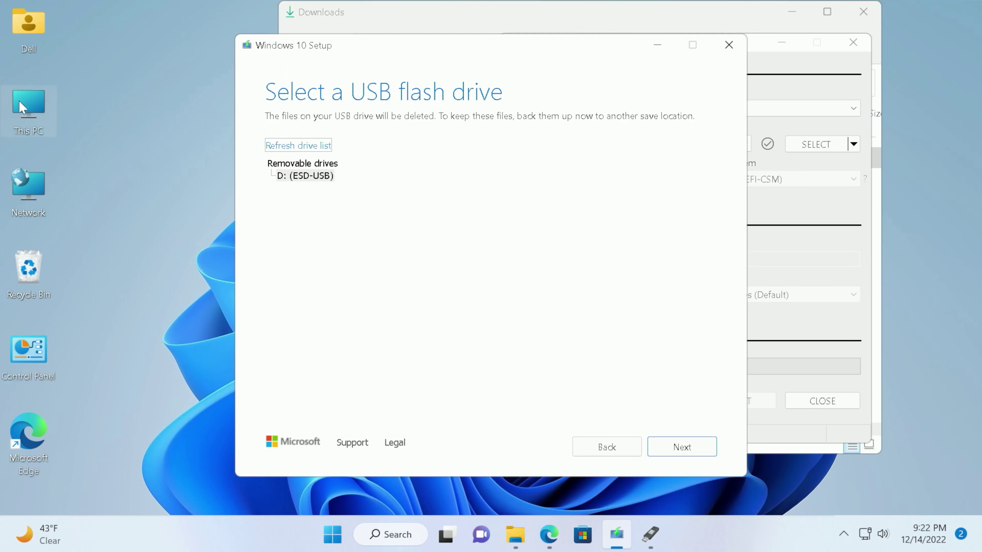
Check the ESD-USB (D:) drive under This PC in File Explorer, and return to Windows 10 Setup
click(515, 534)
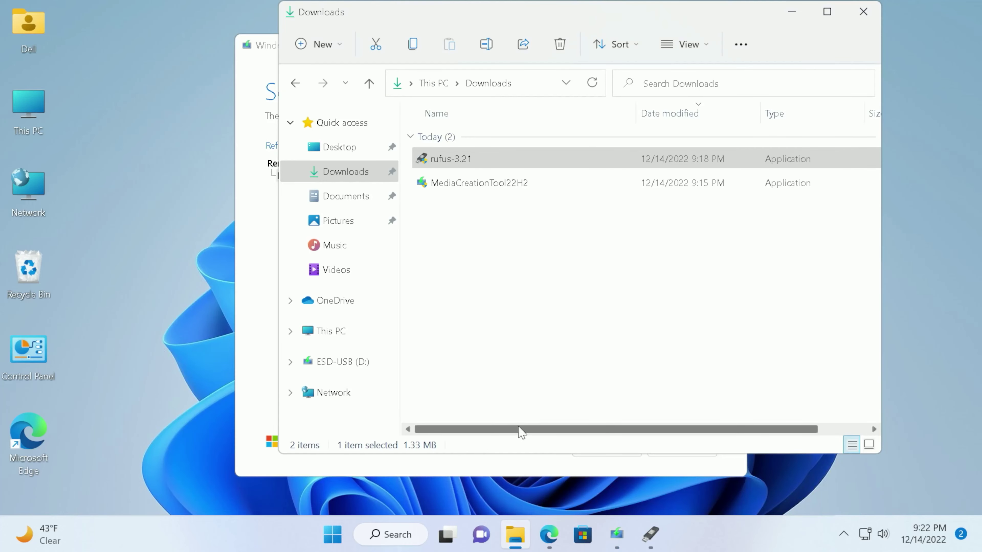
click(350, 331)
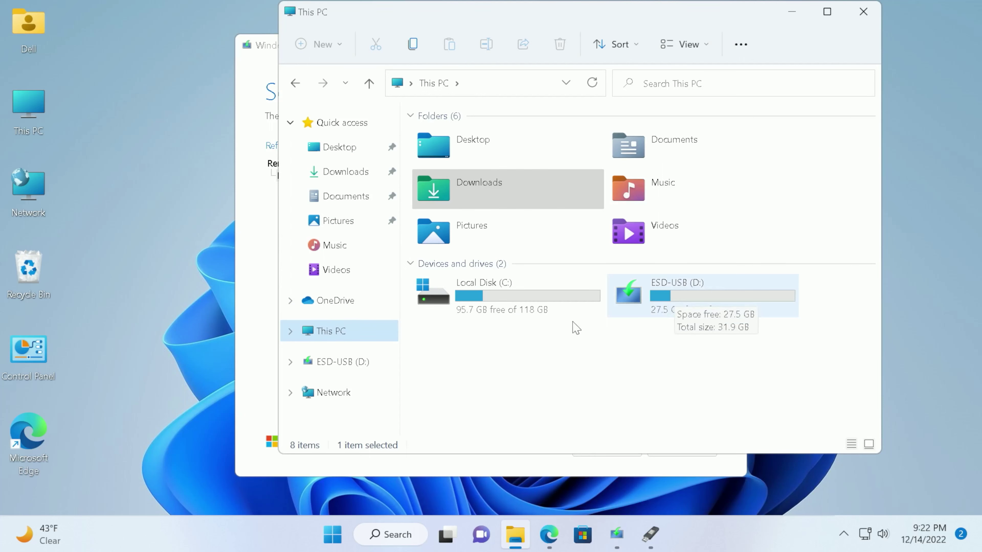
click(700, 298)
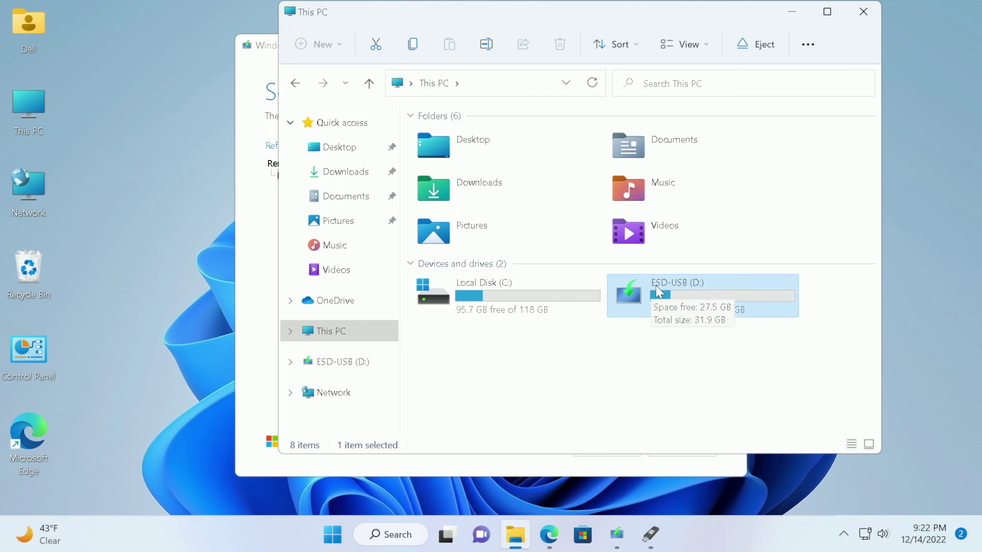
click(261, 61)
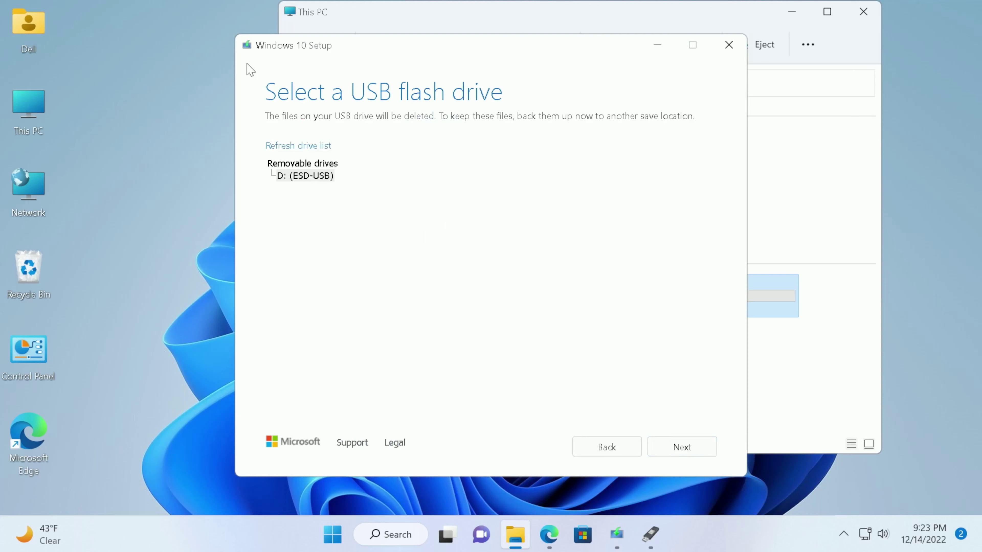
Select D: (ESD-USB) as the target flash drive, start the Windows 10 download, and move the setup window aside
click(302, 177)
click(302, 177)
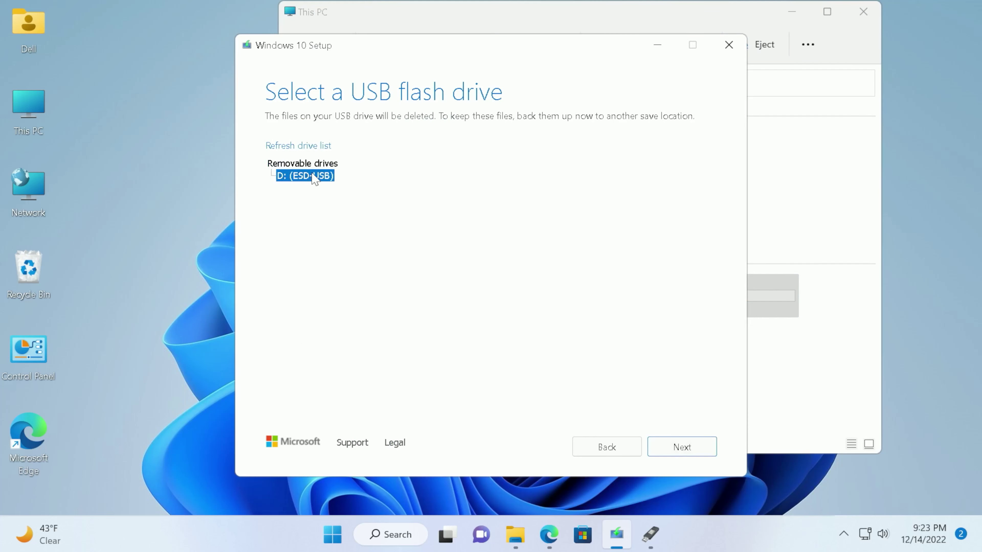
click(702, 452)
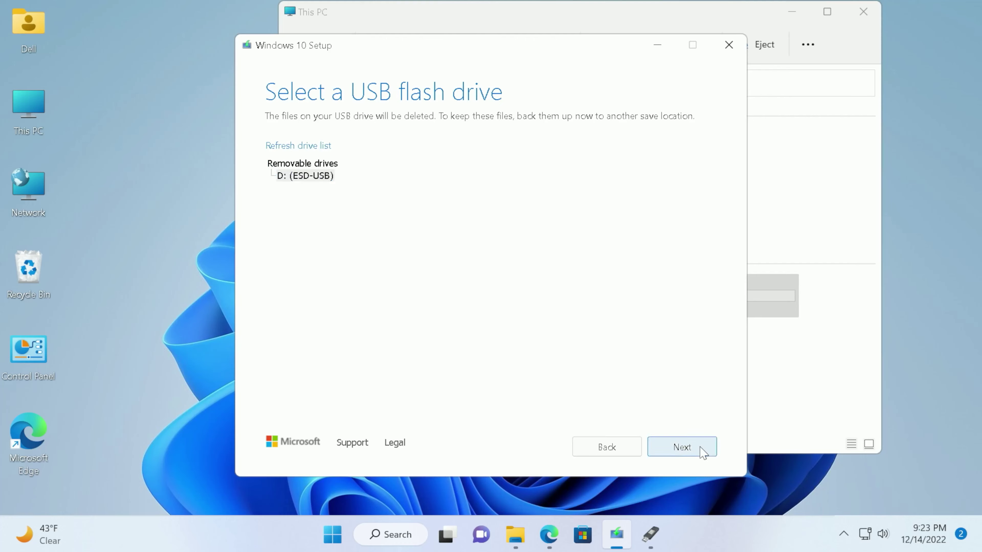
drag(536, 56, 427, 70)
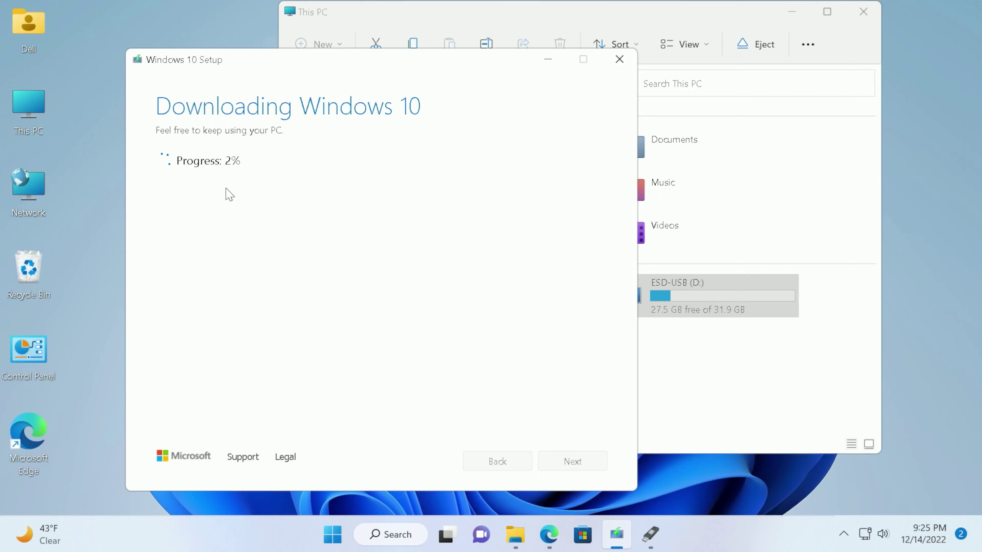
Open the DATA (E:) drive in File Explorer and point out the Windows disc image file without renaming it
click(664, 343)
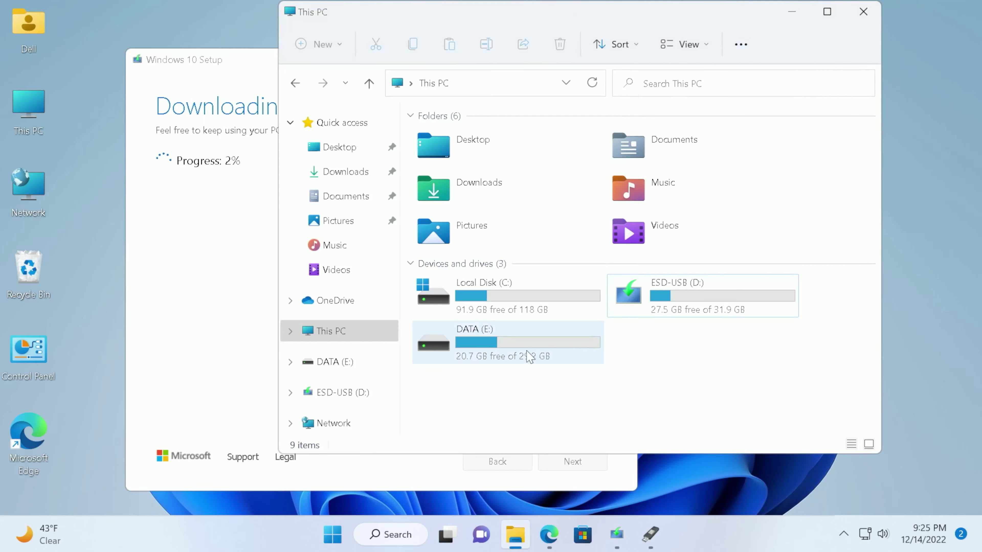
double_click(513, 355)
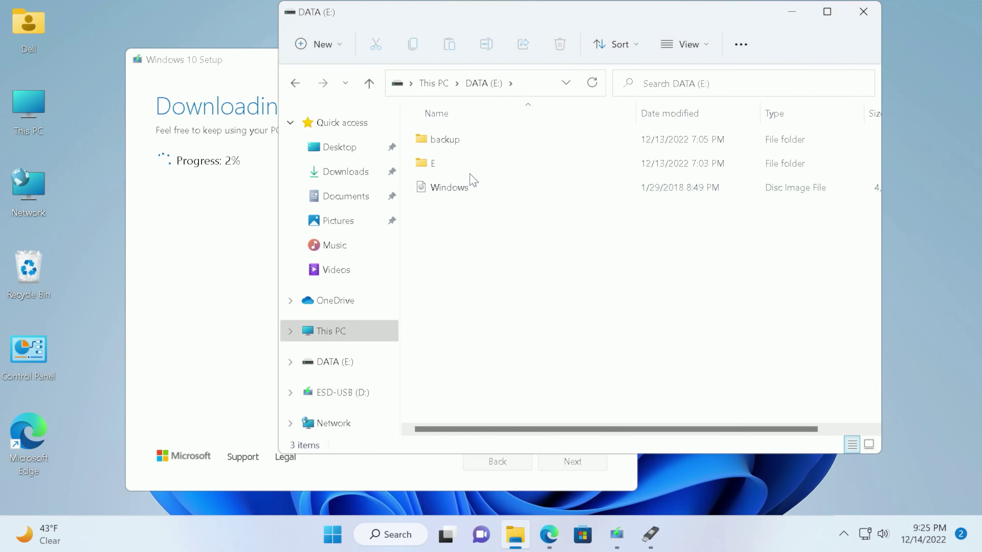
click(457, 193)
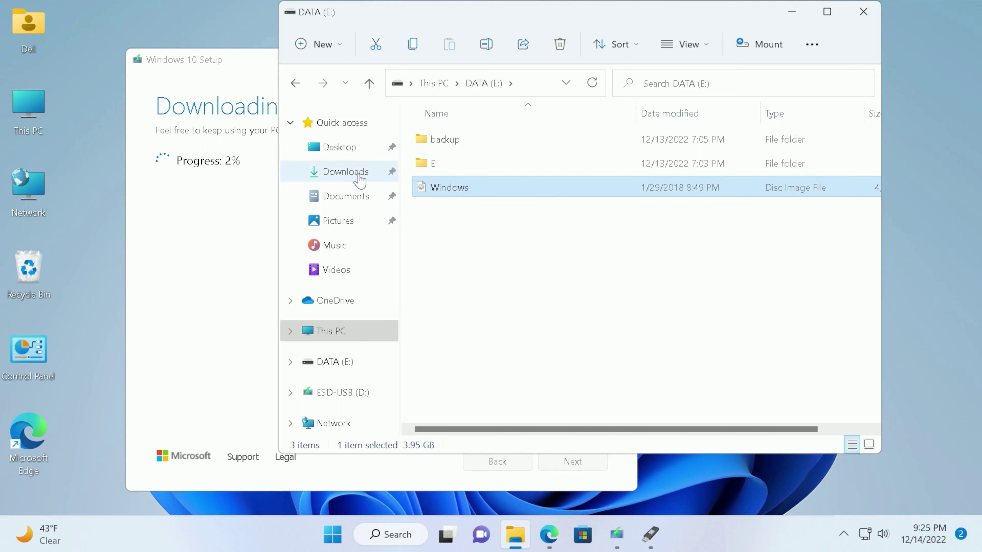
click(478, 187)
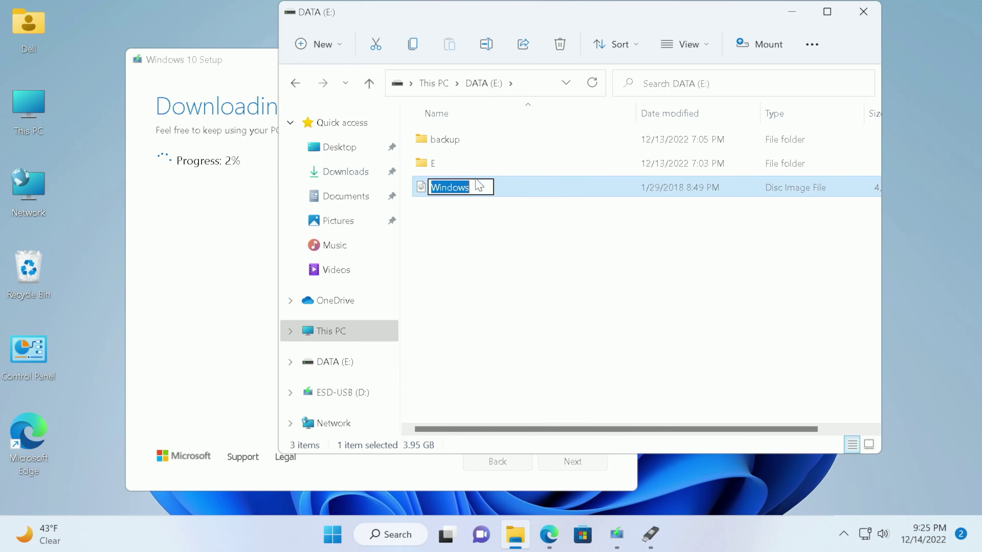
click(465, 213)
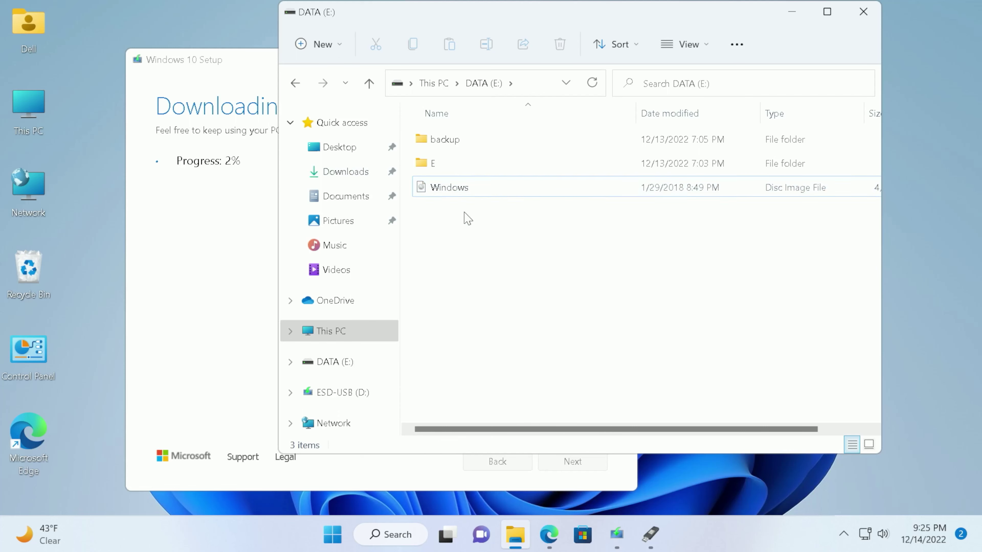
Run rufus-3.21 again from the Downloads folder and allow it to make changes to the device
click(364, 179)
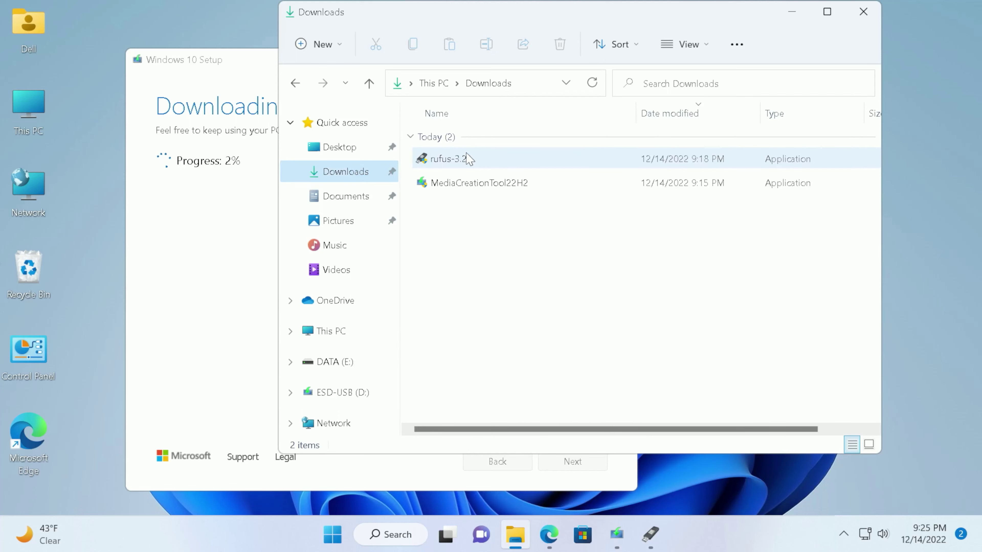
double_click(448, 159)
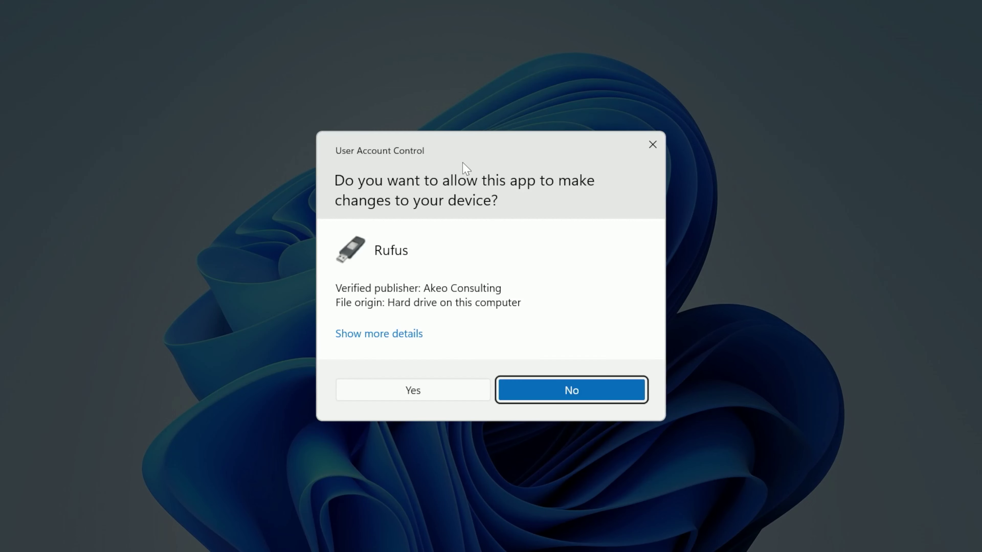
click(434, 388)
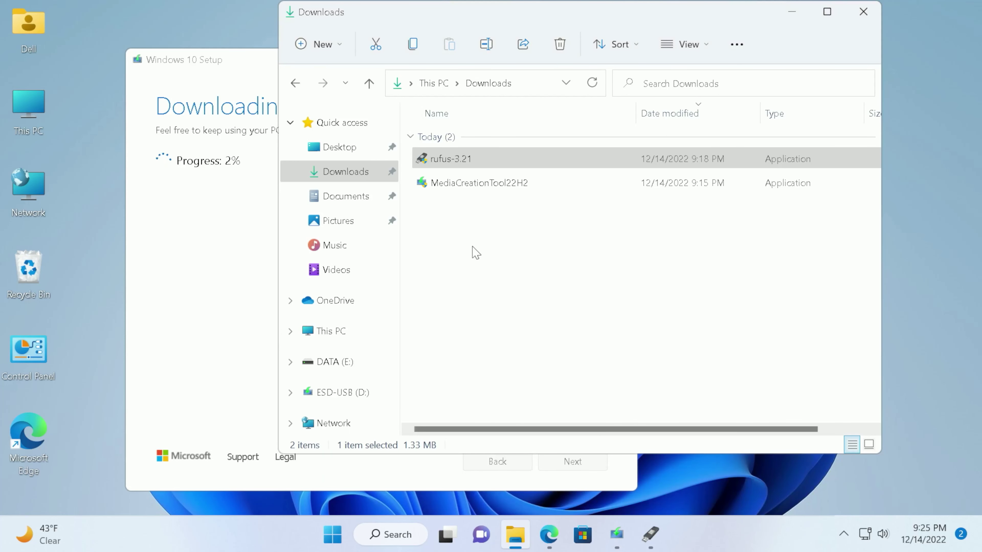
Switch to the Rufus window that is already running and check that ESD-USB (D:) is the selected device
click(602, 319)
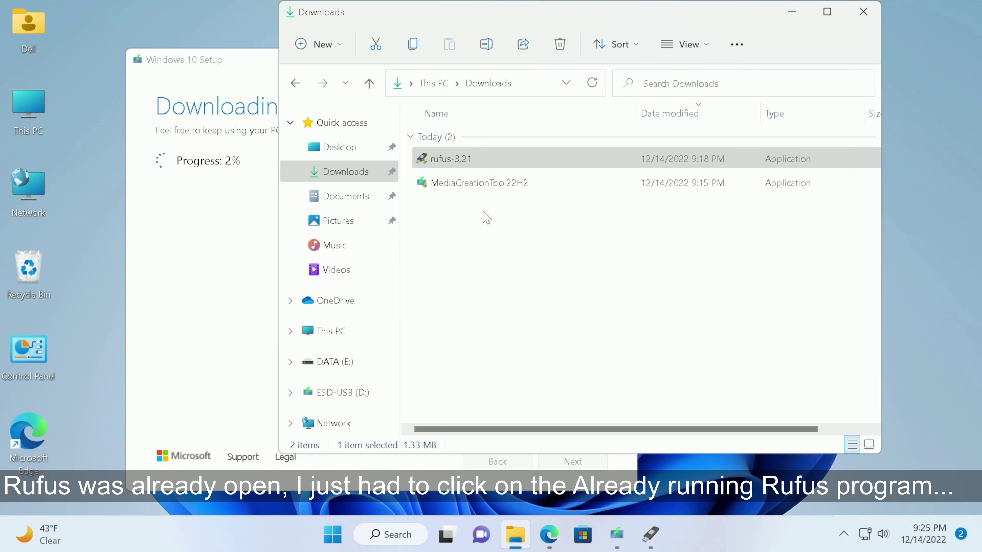
click(156, 202)
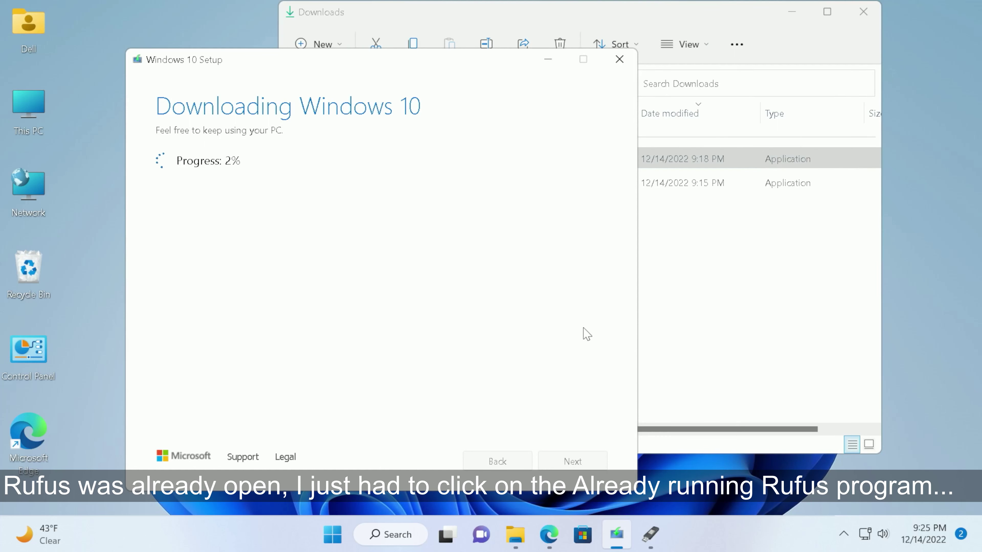
click(651, 538)
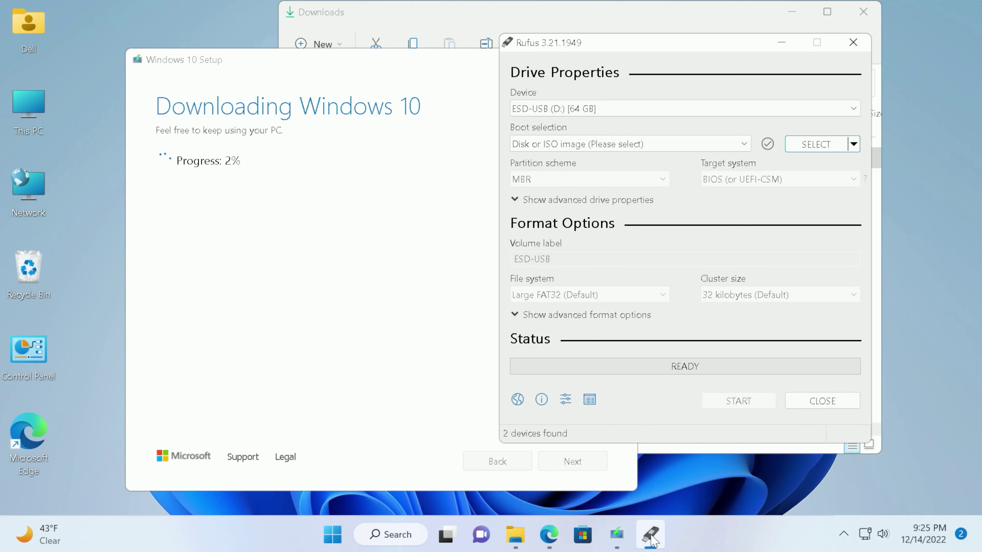
click(625, 113)
click(595, 121)
Load the Windows disc image from the DATA (E:) drive as the boot selection in Rufus and reveal the advanced format options
click(806, 146)
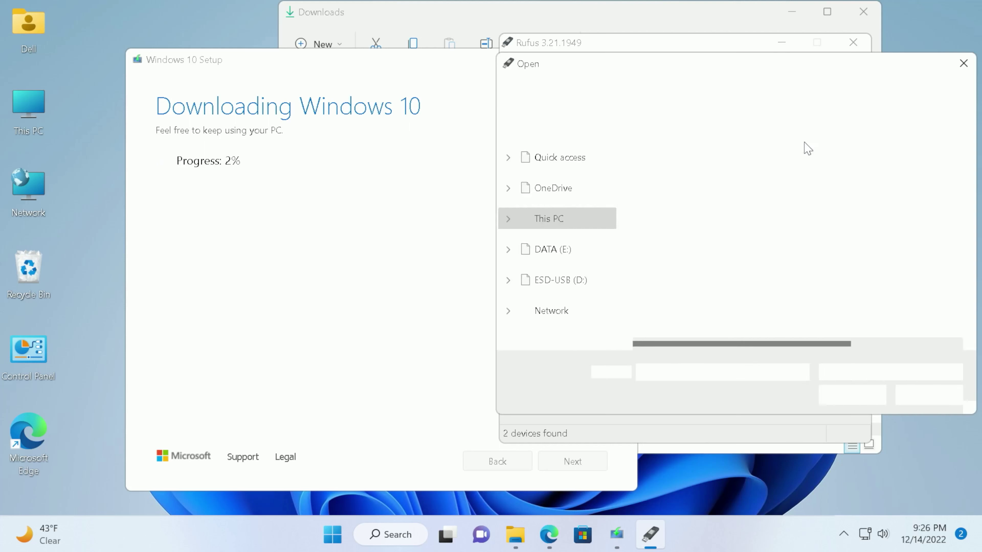
scroll(530, 274, down, 1)
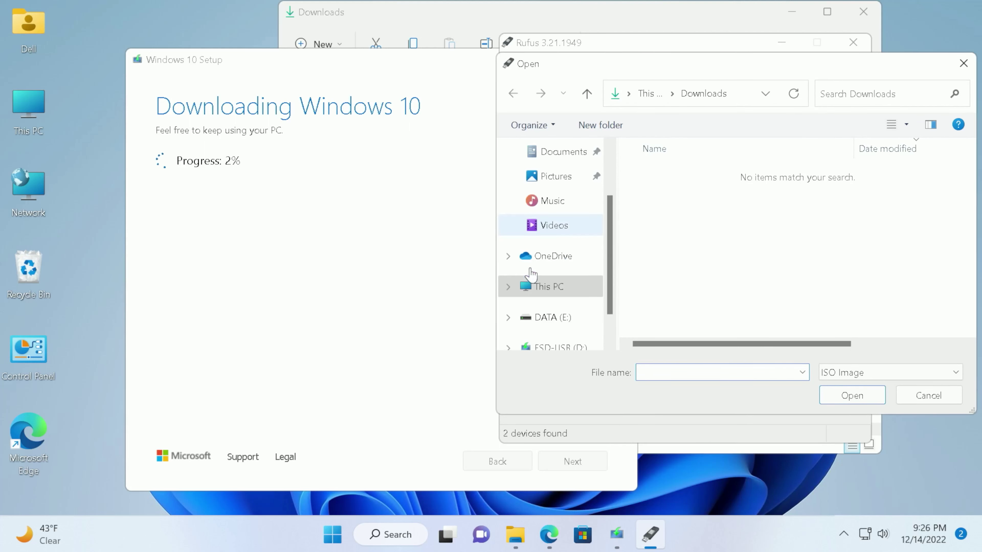
scroll(530, 274, down, 1)
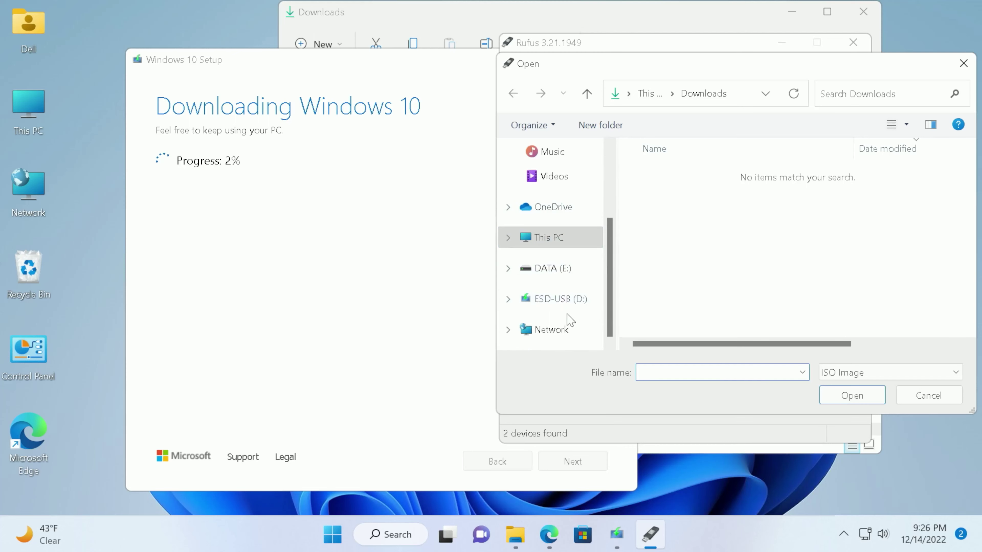
scroll(566, 296, up, 1)
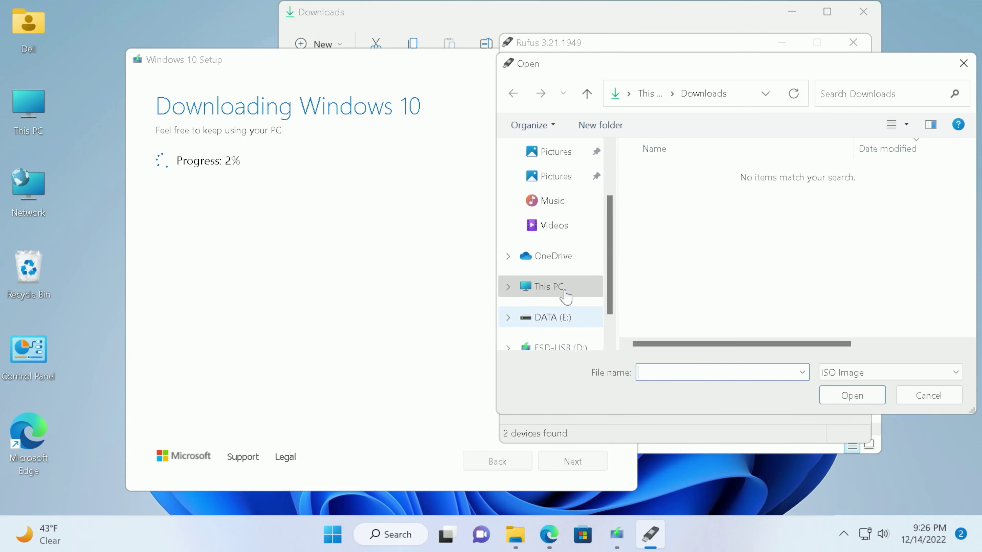
scroll(565, 271, up, 2)
scroll(566, 232, down, 3)
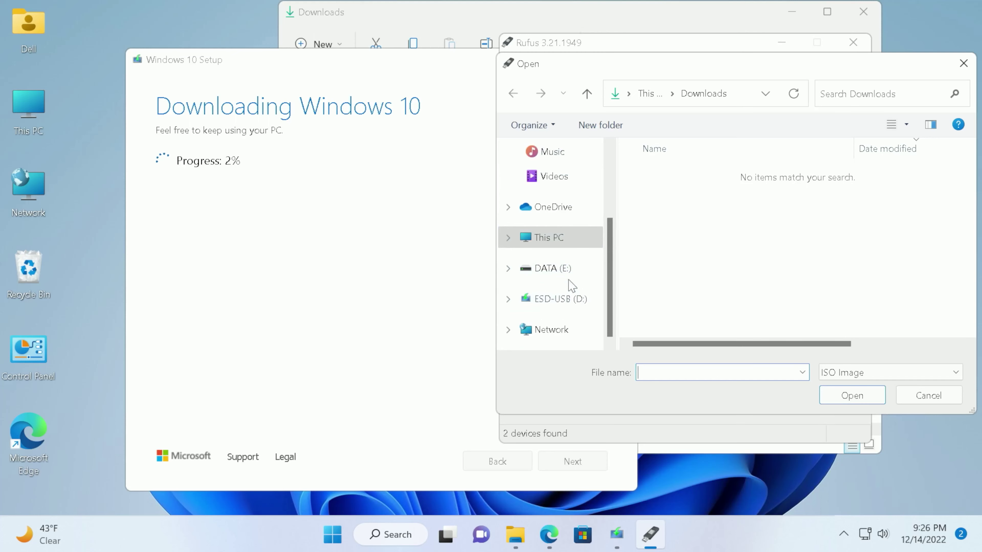
click(566, 275)
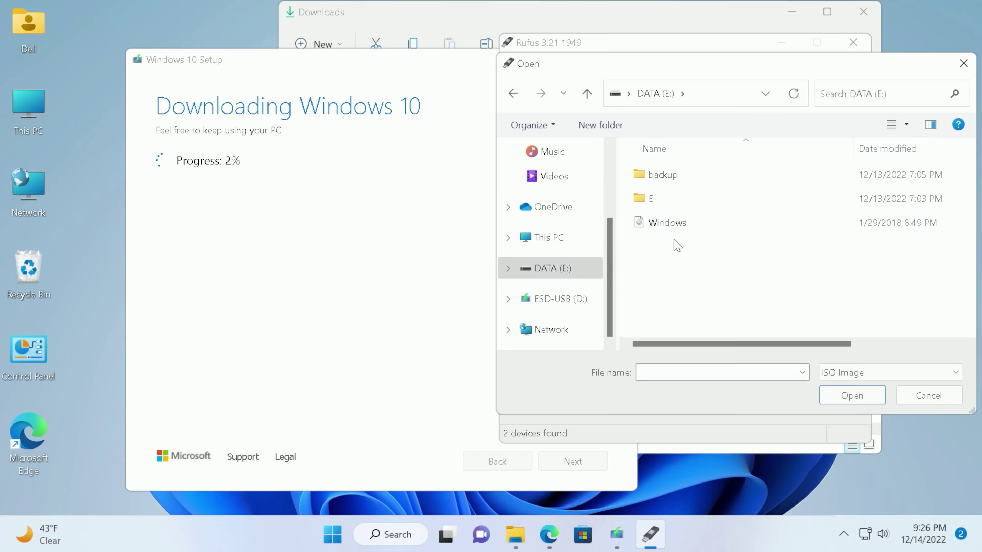
click(677, 229)
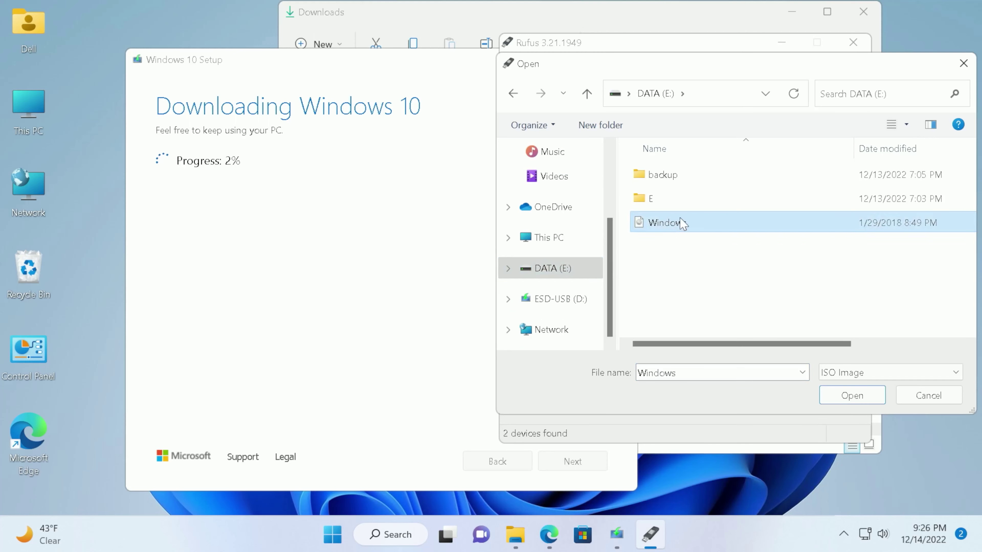
double_click(679, 223)
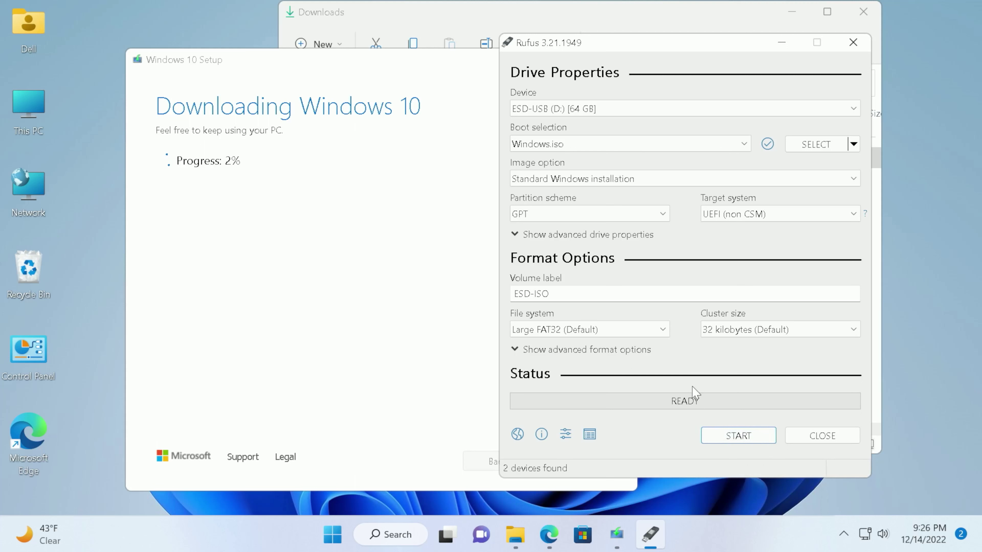
click(633, 348)
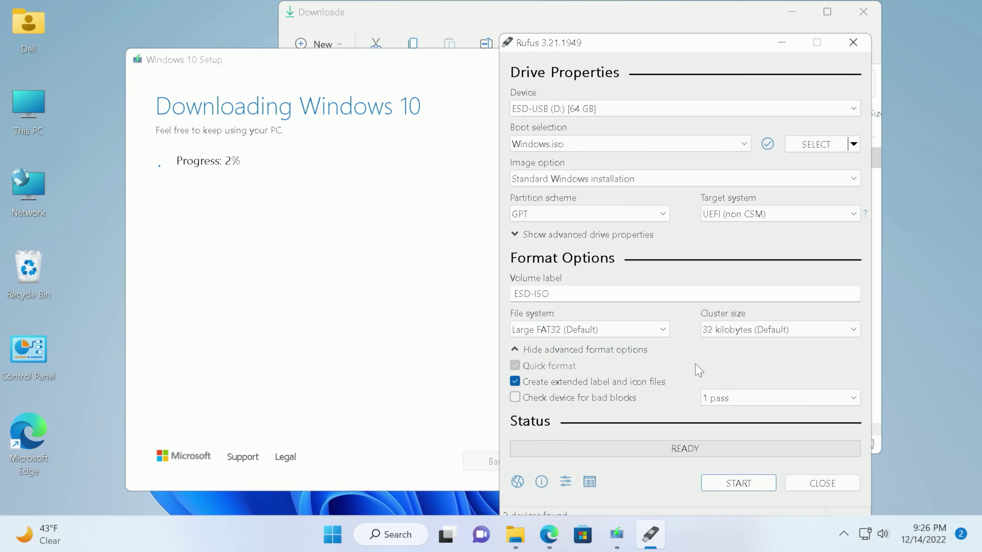
drag(702, 45, 701, 32)
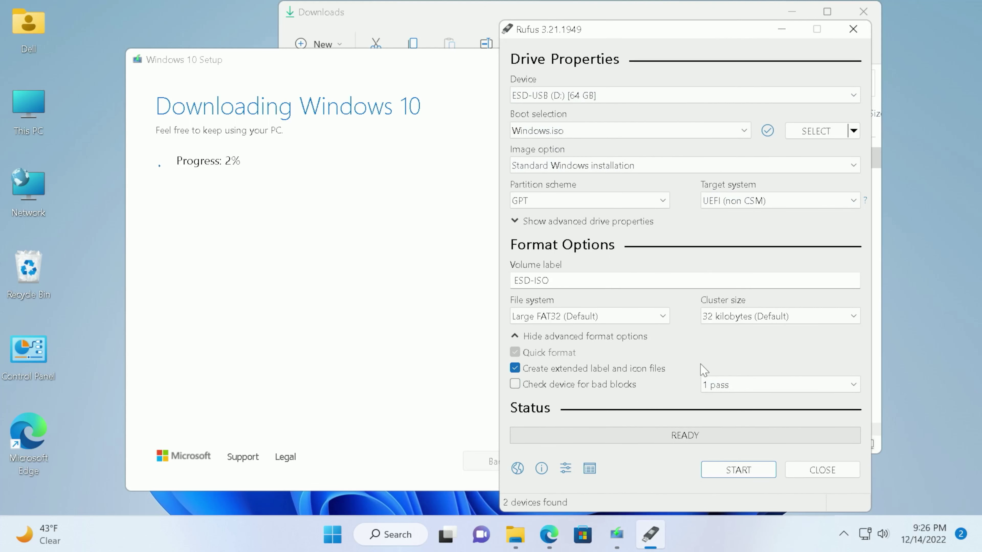
Start the Rufus process to look over the Windows installation customization options, leave them all unchecked, cancel, and close Rufus
click(718, 476)
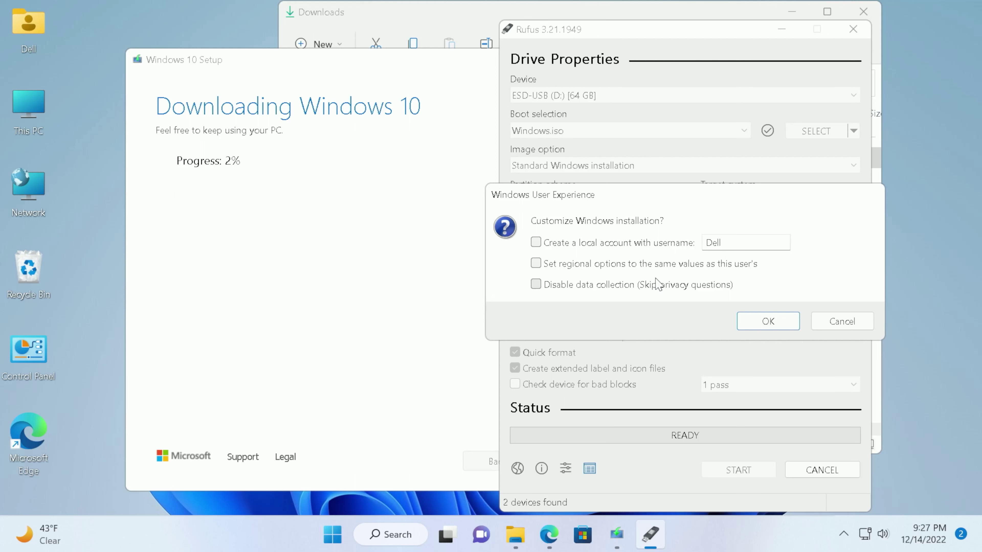
click(660, 245)
click(662, 249)
click(727, 242)
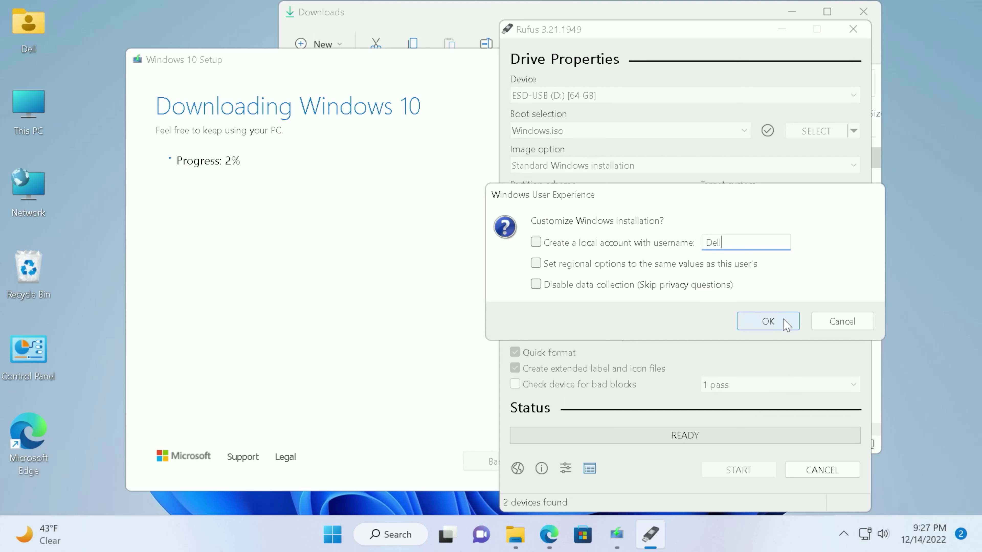
click(290, 216)
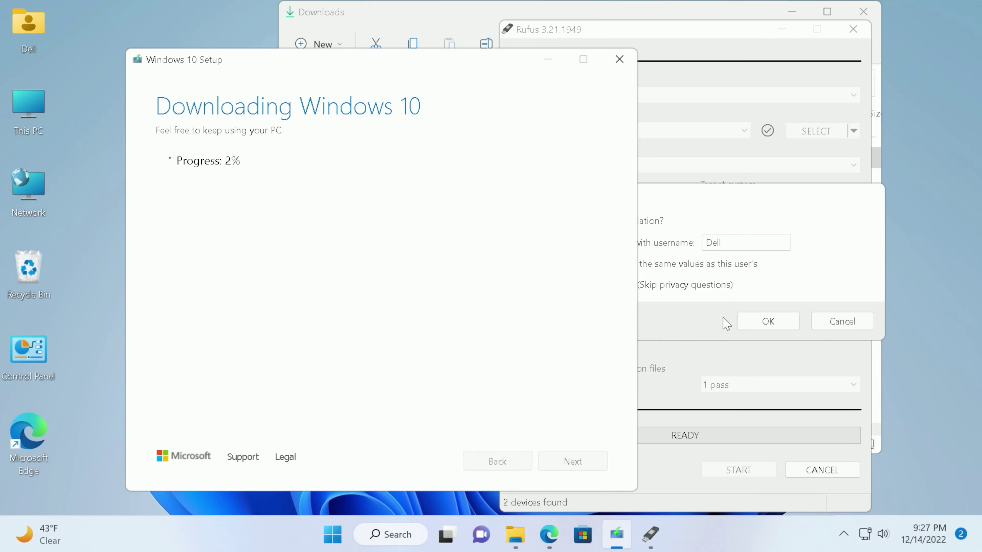
click(711, 330)
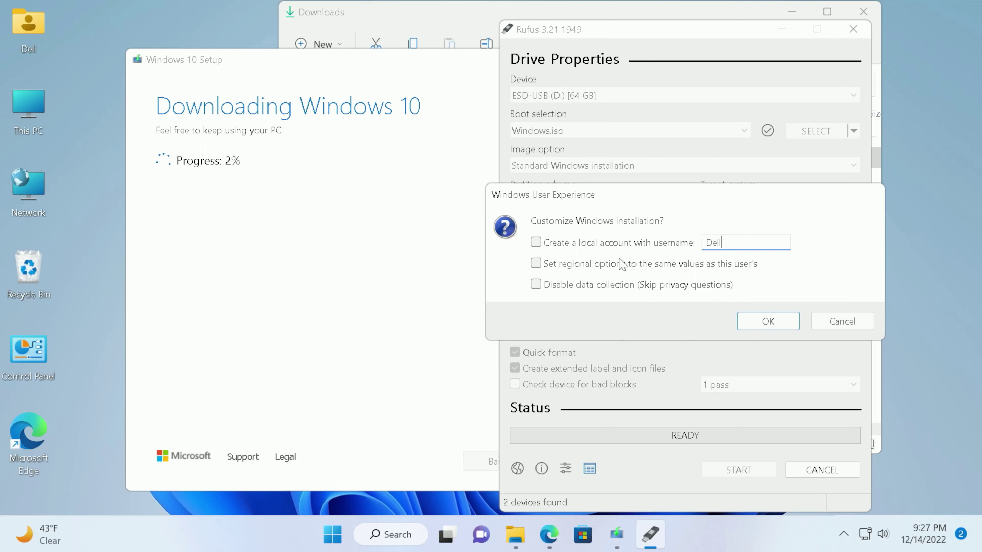
click(423, 274)
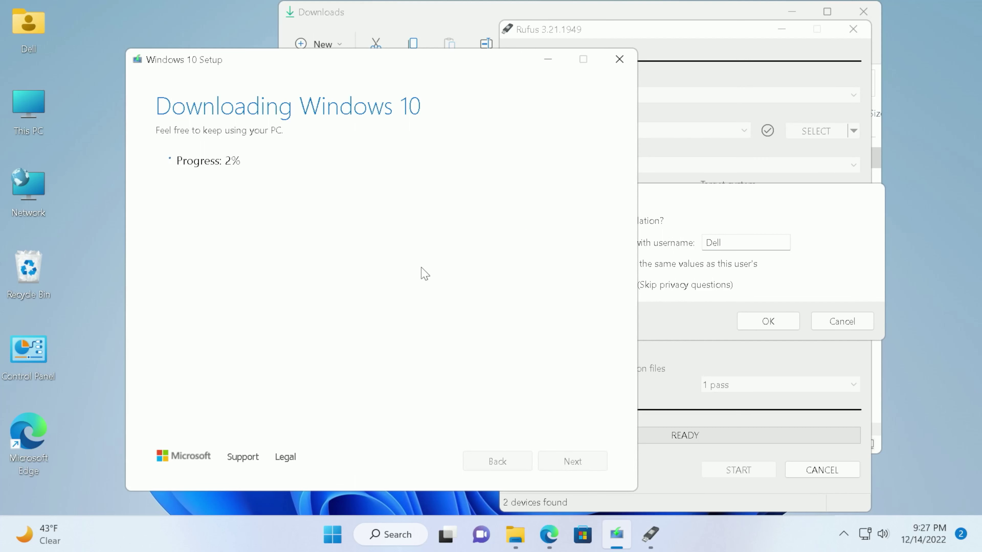
click(833, 268)
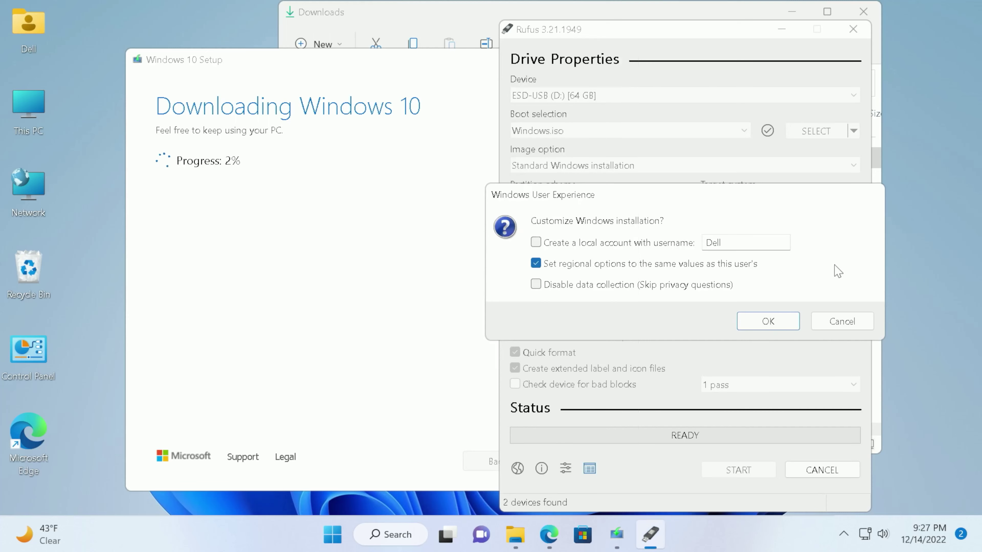
click(618, 268)
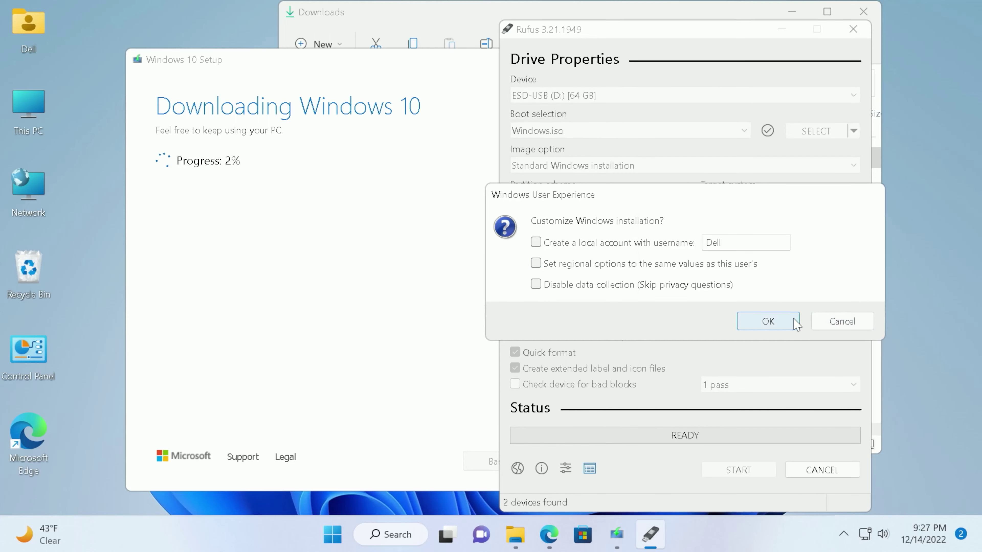
click(840, 320)
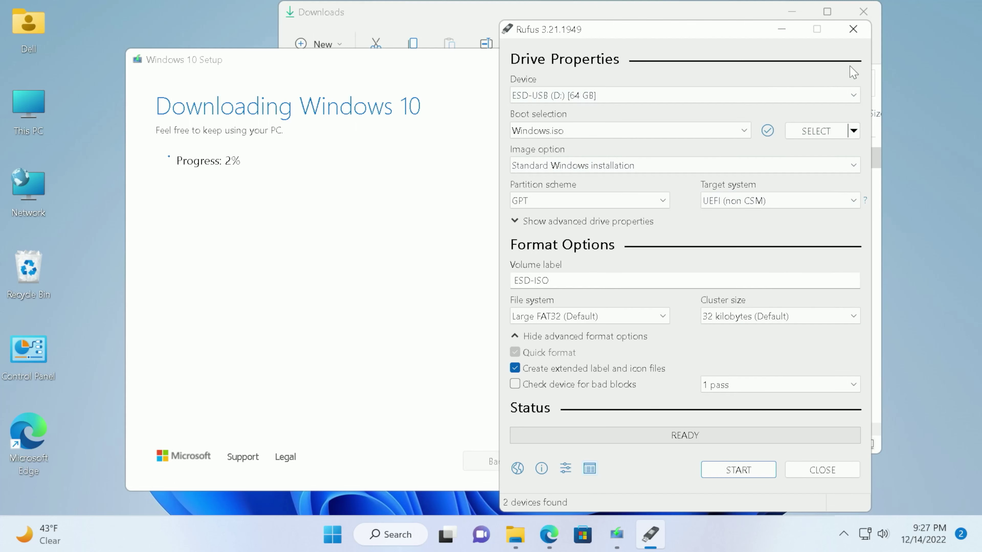
click(856, 37)
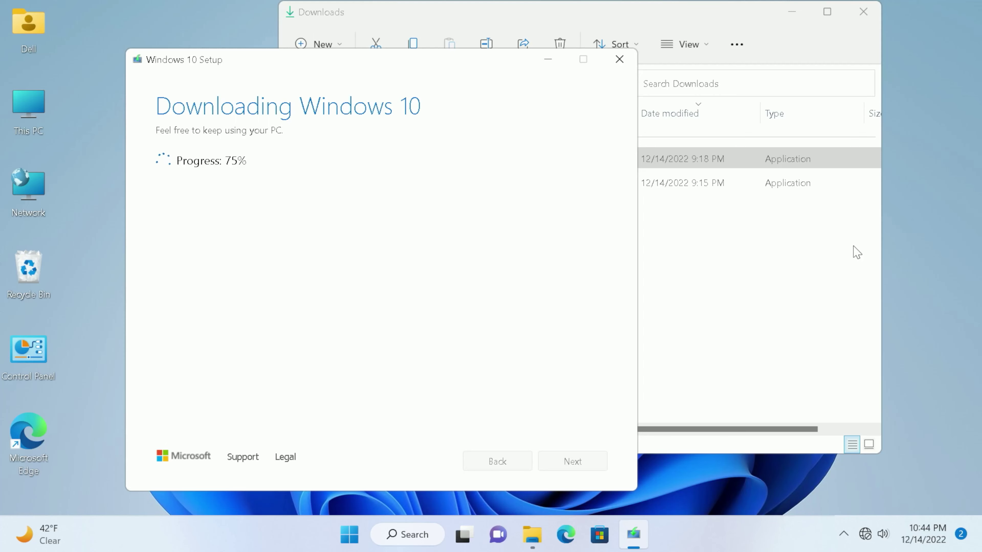
Check the ESD-USB (D:) drive under This PC in File Explorer during the Windows 10 download
click(661, 232)
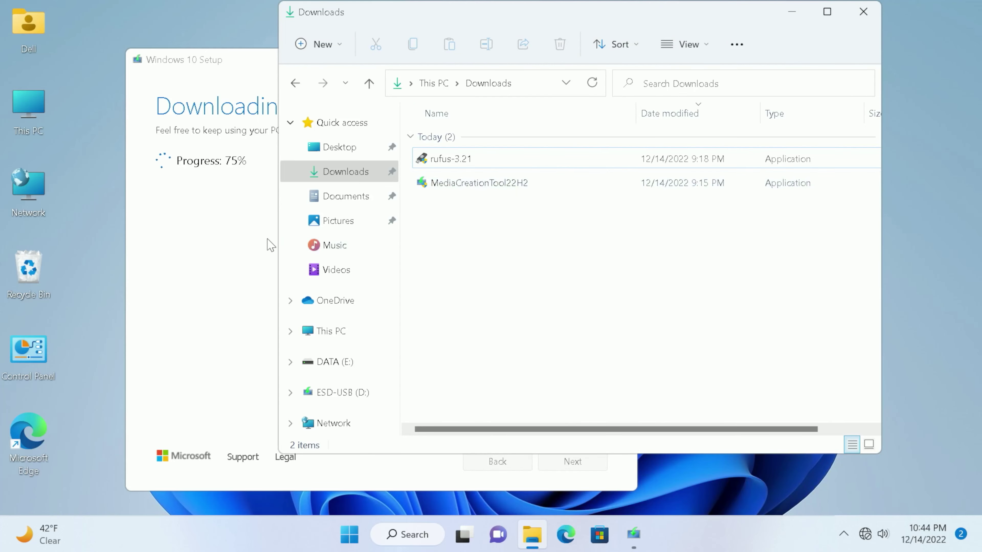
click(275, 236)
click(741, 260)
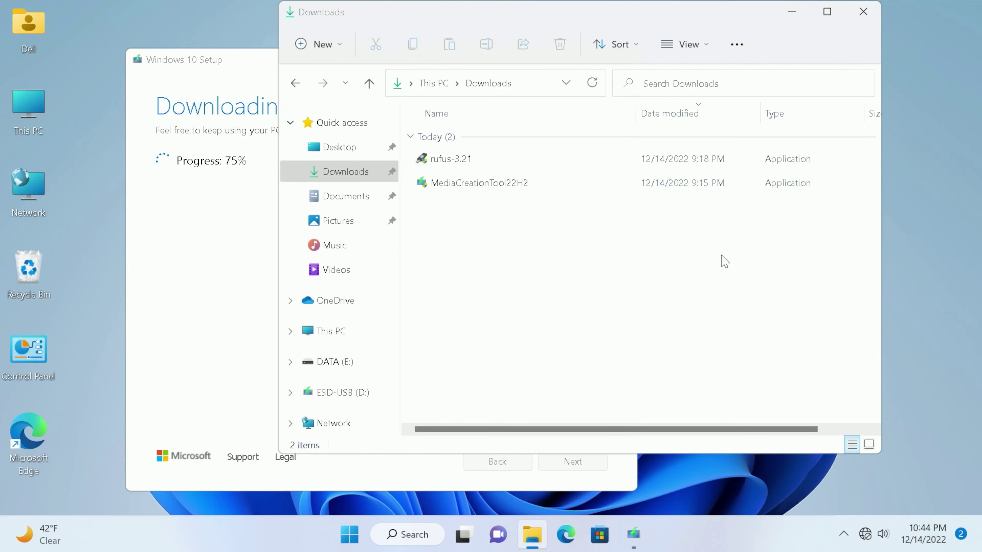
click(322, 340)
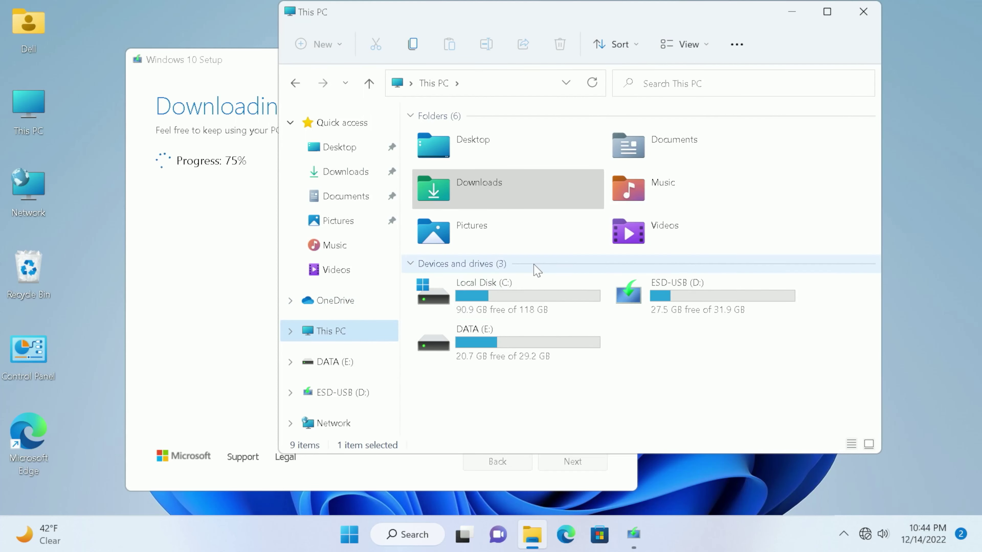
click(653, 307)
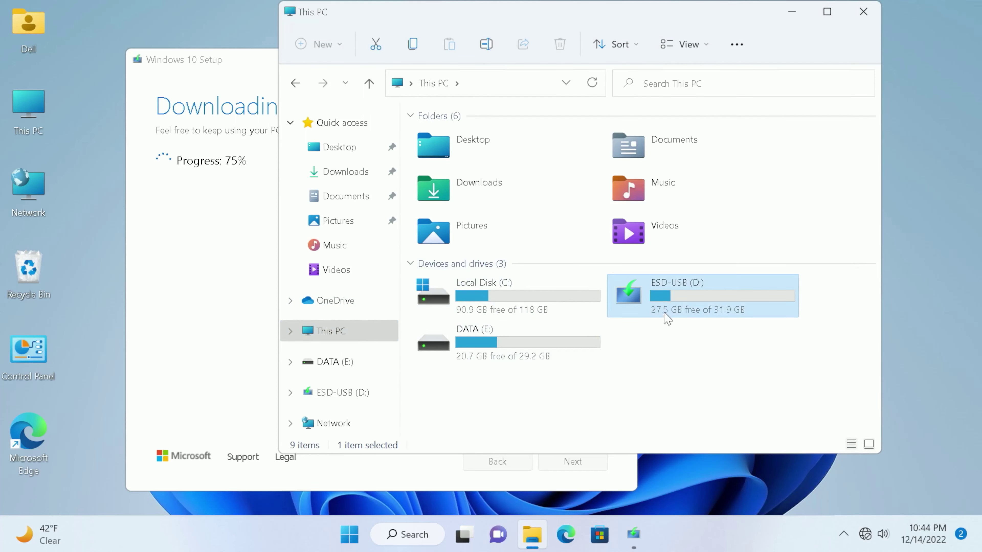
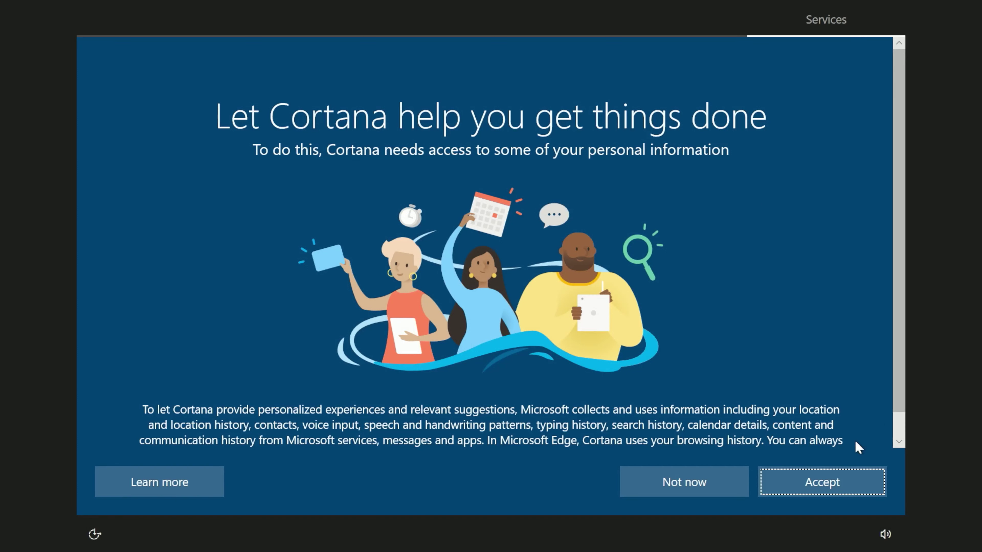
Accept Cortana's access to personal information in the Windows 10 first-run setup
click(789, 485)
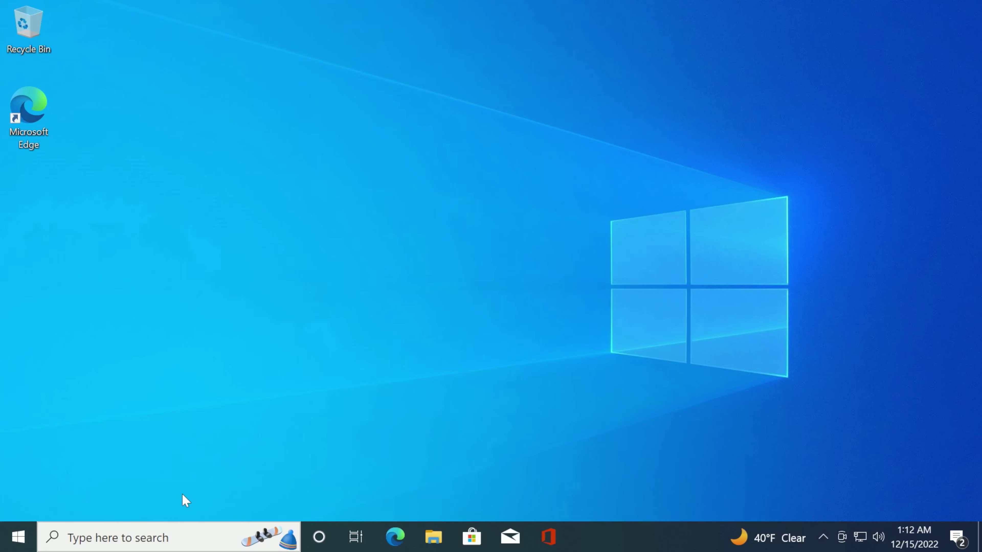
Search Windows for "sleep" and open the Power & sleep settings
click(187, 541)
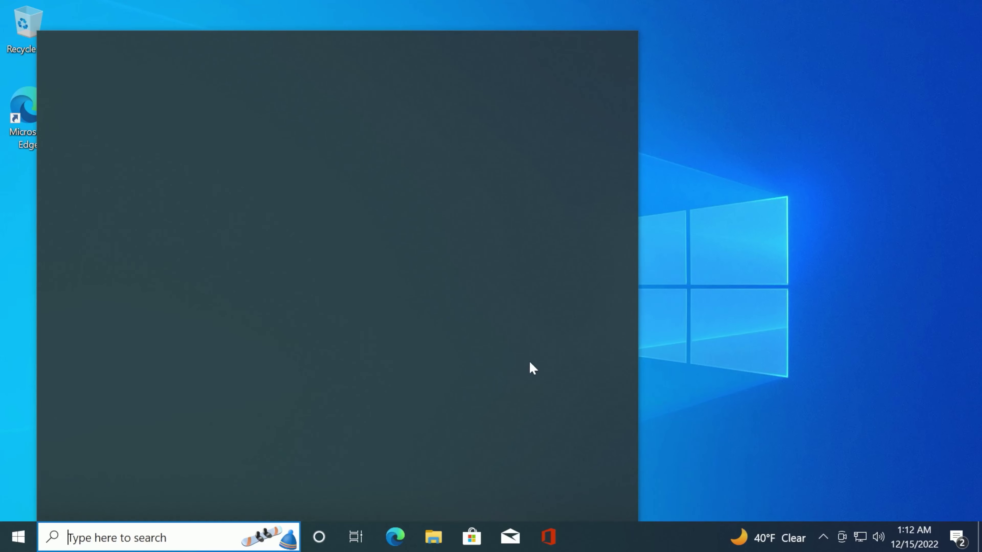
click(780, 322)
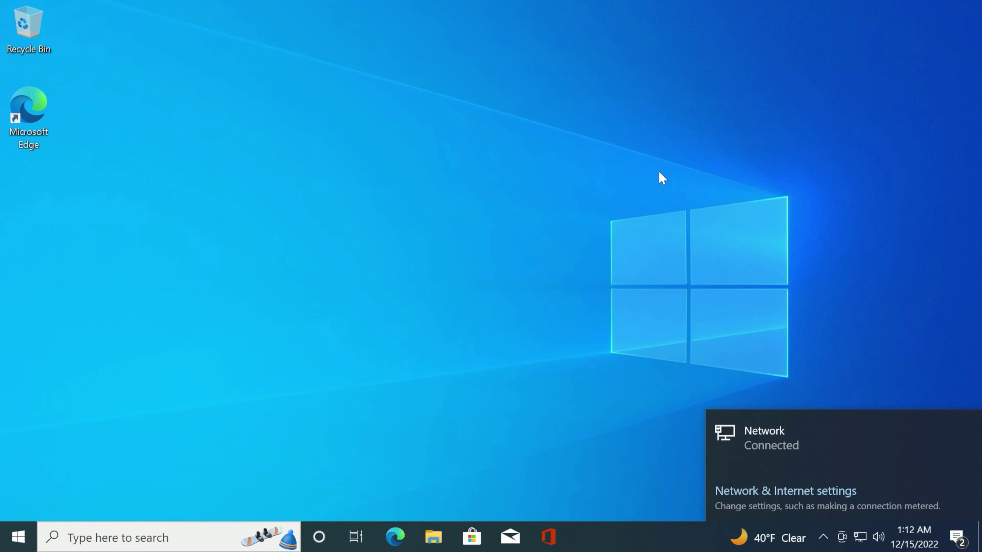
click(101, 540)
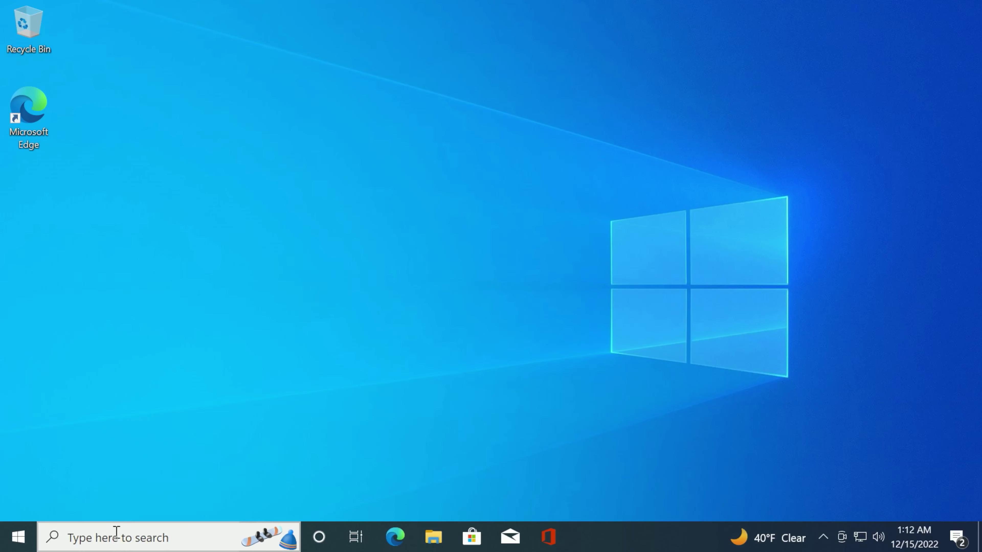
click(734, 255)
click(194, 538)
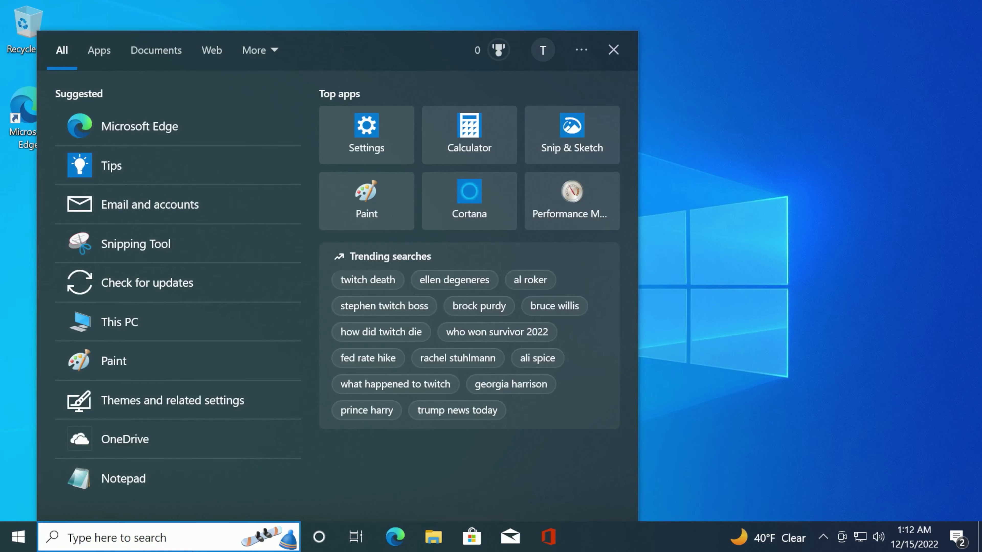
text(s)
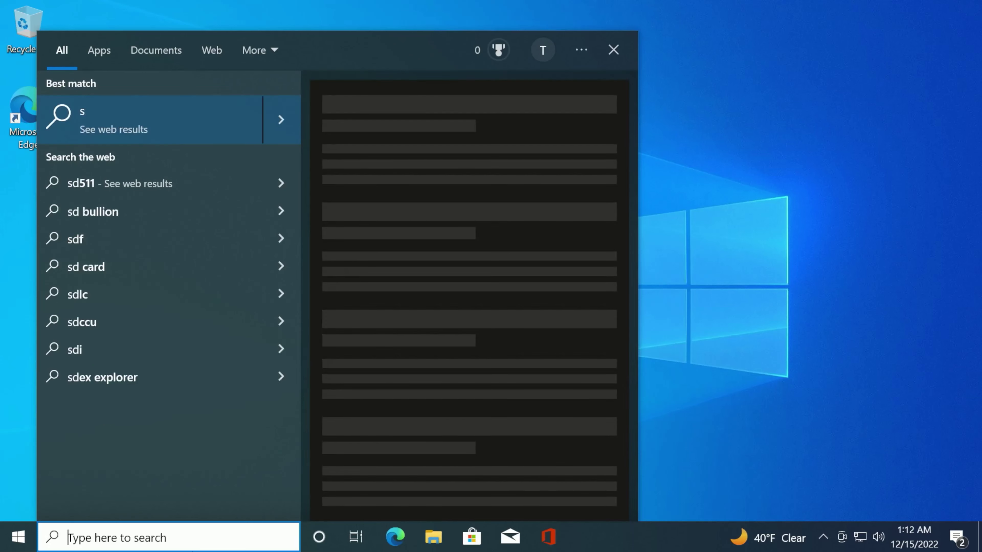
text(leep)
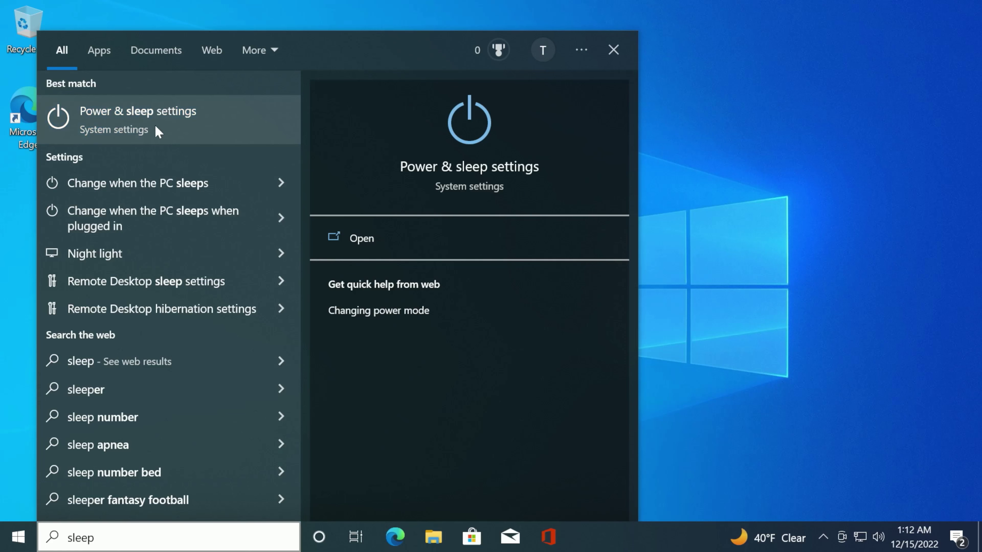
click(180, 135)
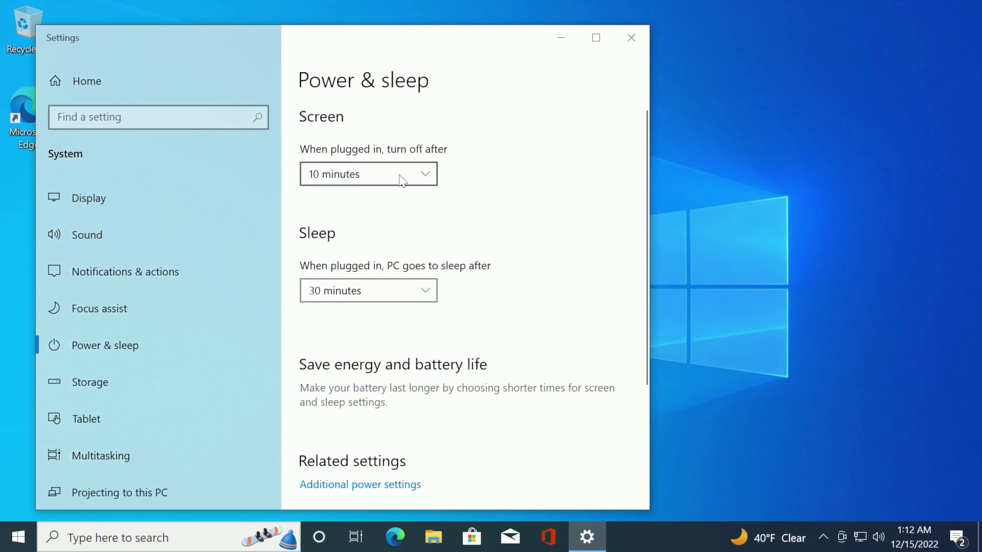
Set the PC to never go to sleep when plugged in
click(377, 292)
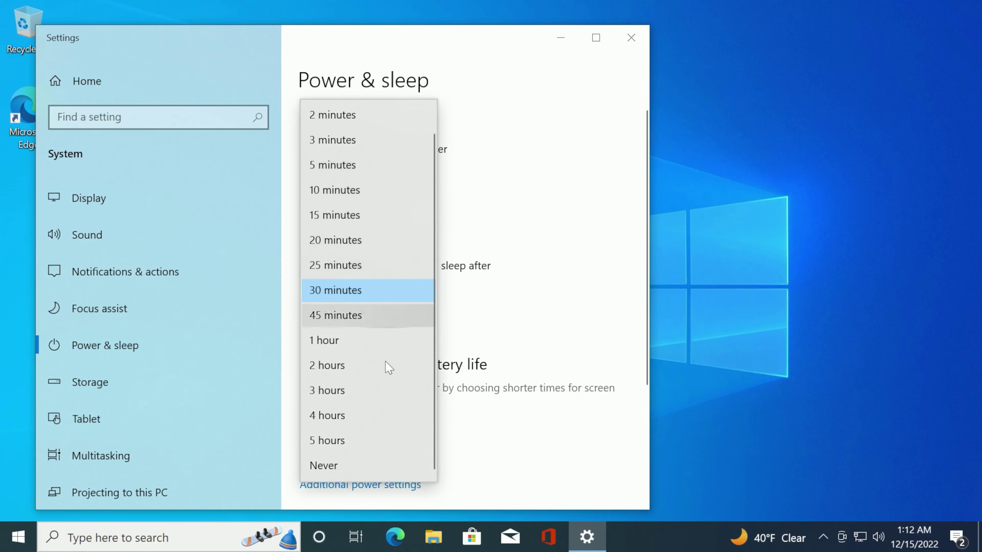
click(386, 471)
click(688, 186)
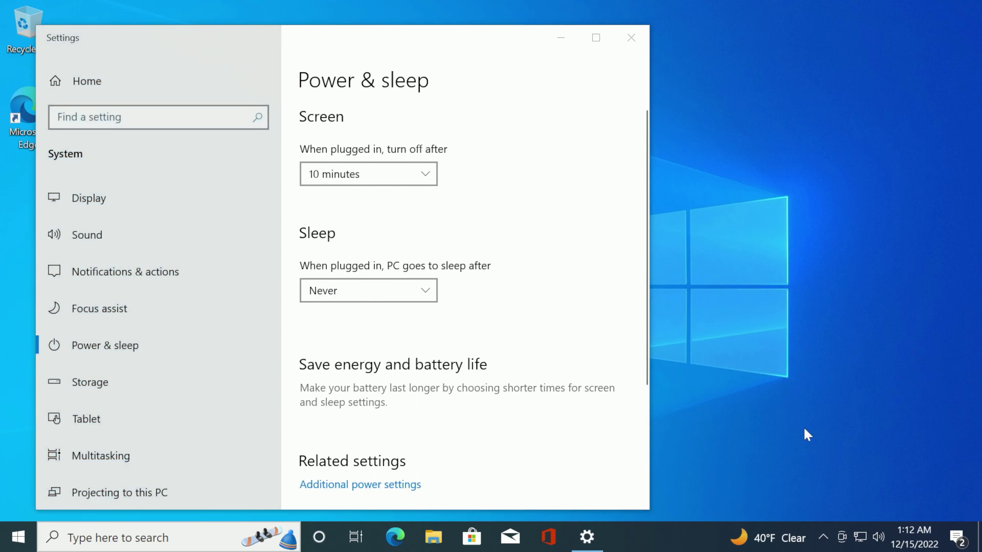
Check the network connection status and dismiss the network flyout
click(860, 535)
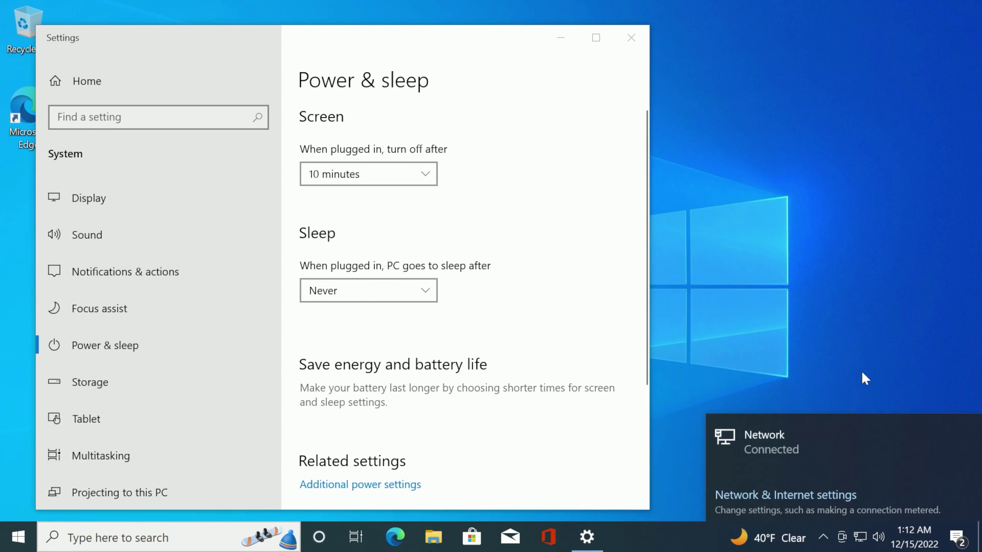
click(814, 391)
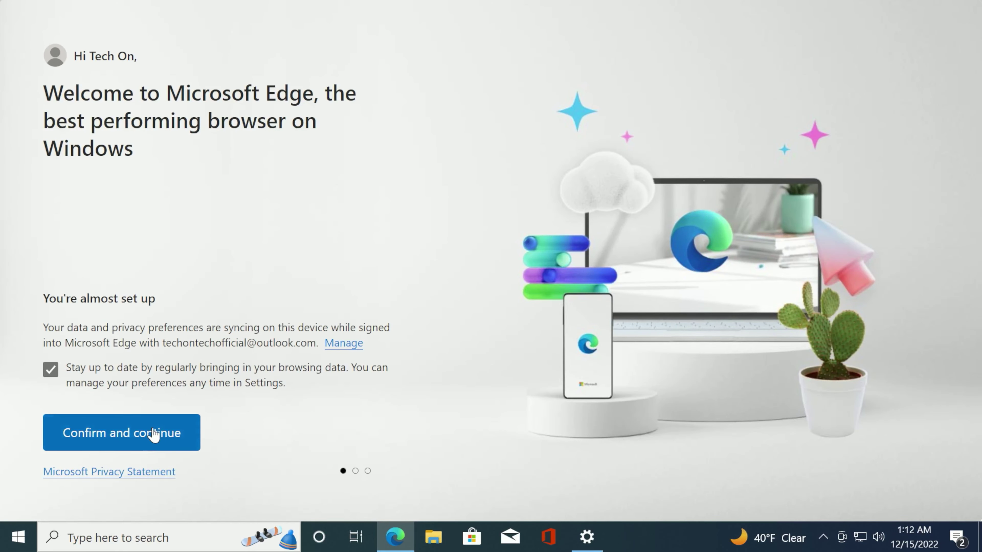
Finish the Microsoft Edge first-run setup without importing Google data, and close Edge and the Settings window
click(142, 436)
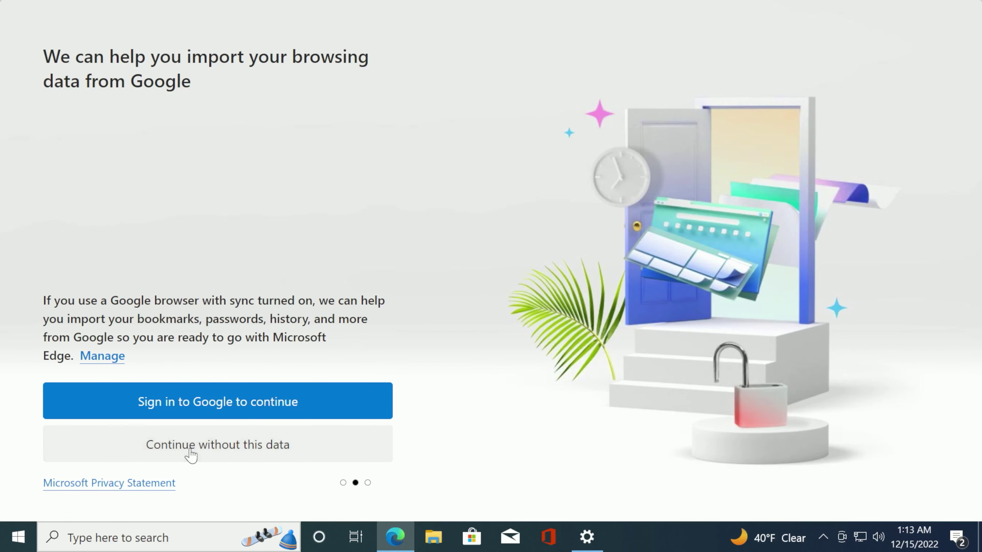
click(189, 455)
click(122, 441)
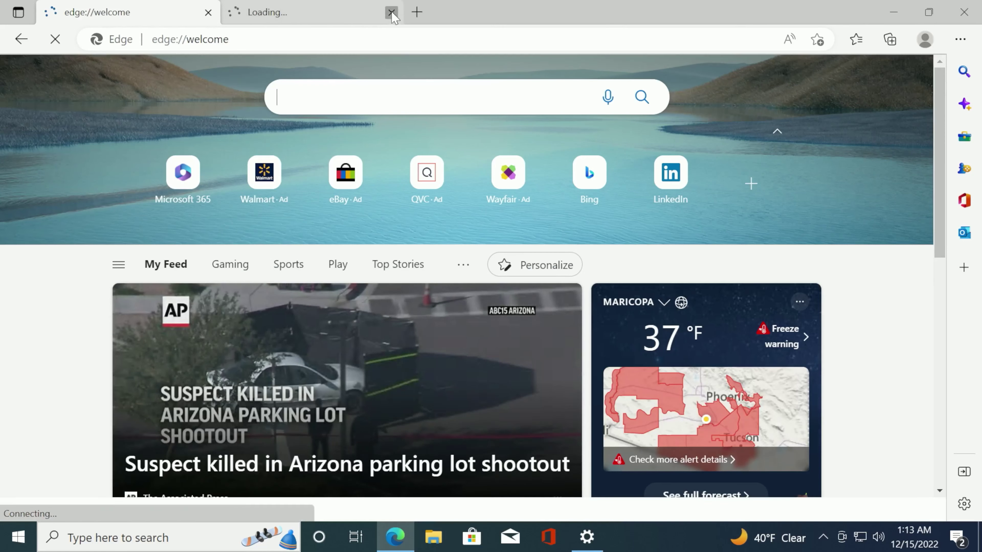
click(391, 12)
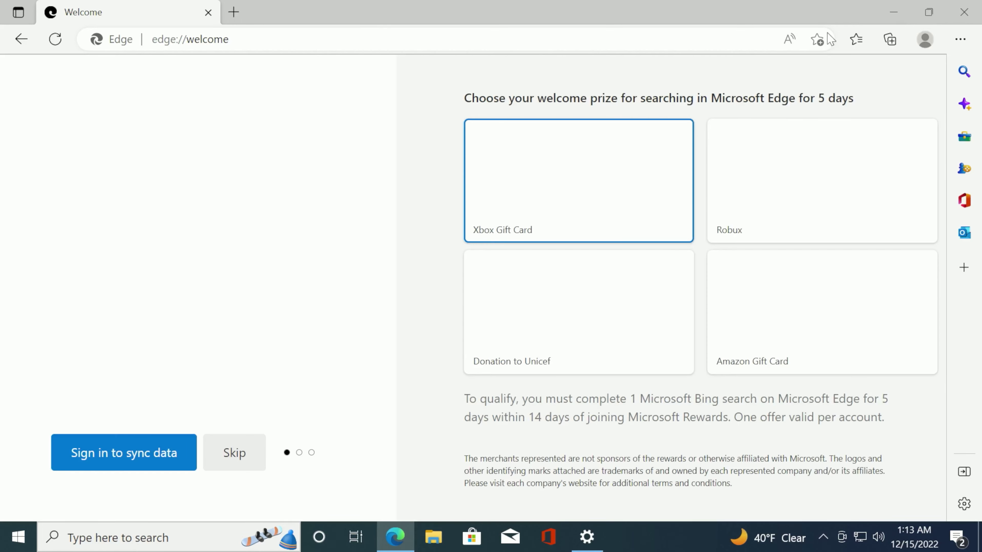
click(963, 12)
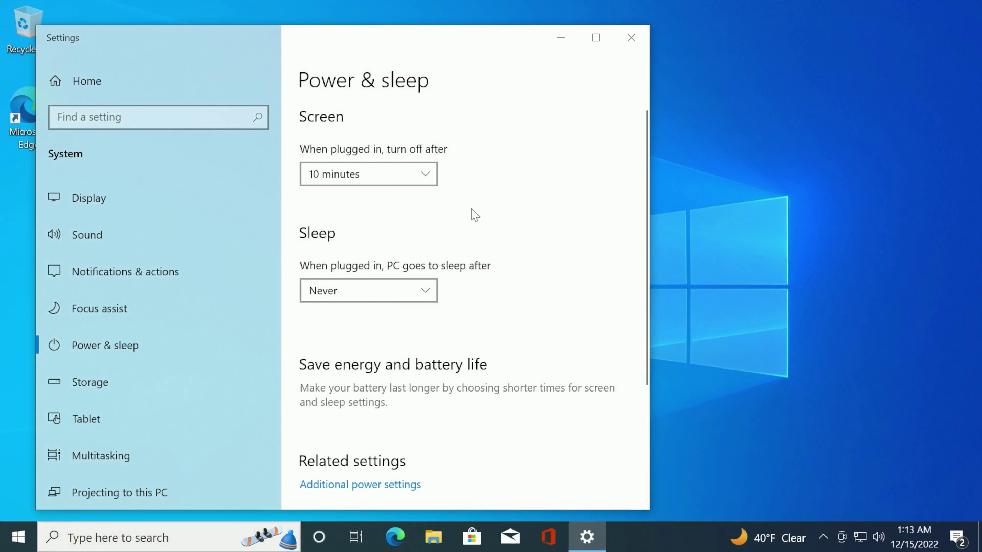
click(14, 111)
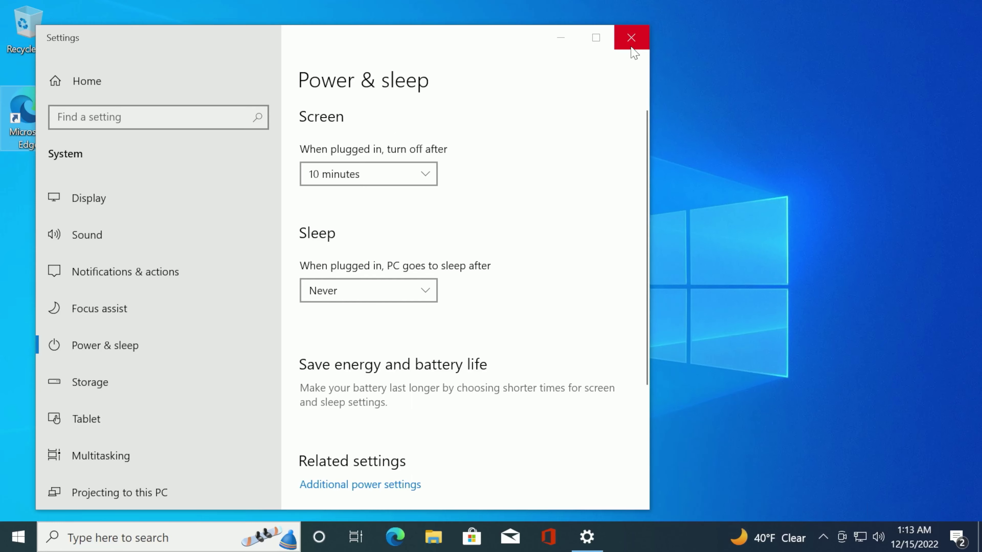
click(631, 39)
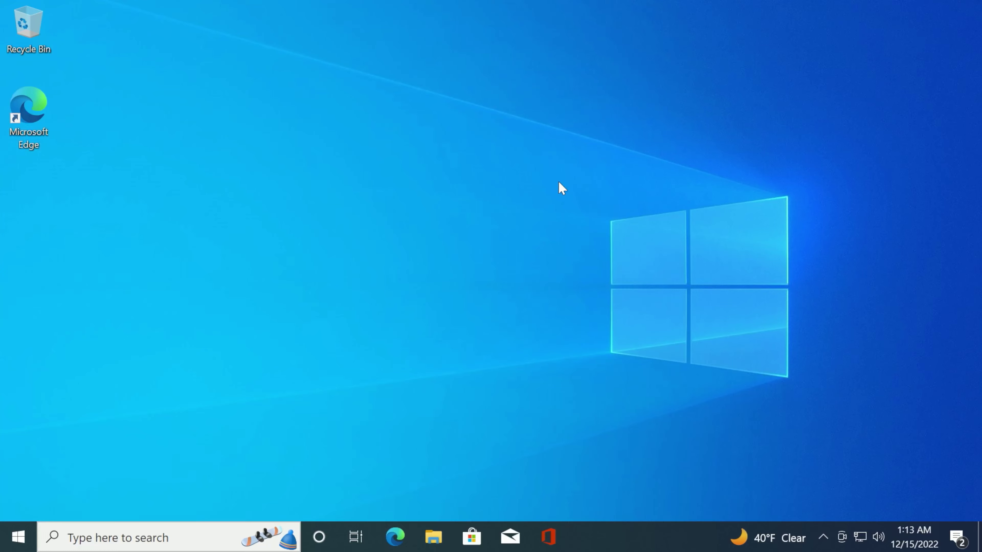